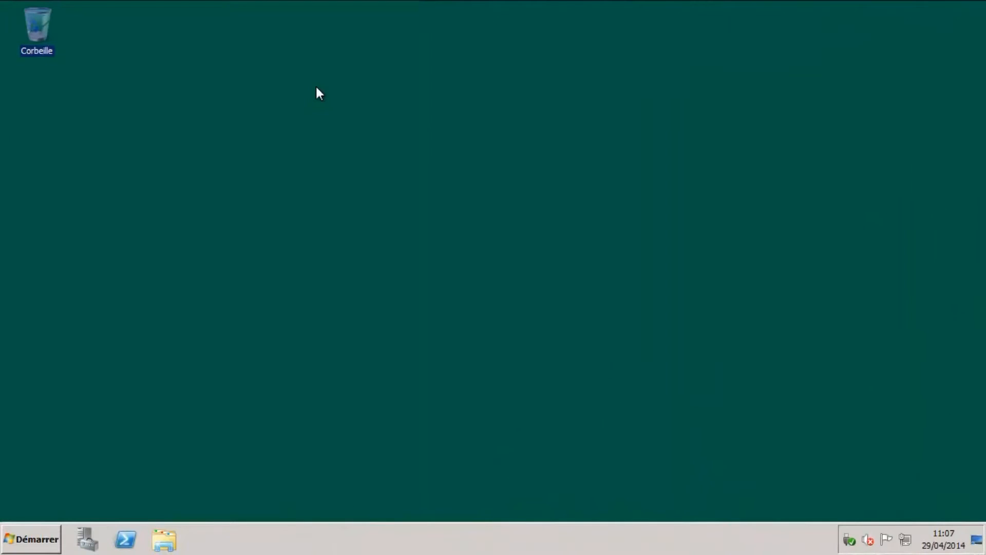
- Open Citrix XenCenter and check the virtualization state of the Windows 7 virtual machine on xenserver-1
{"action": "left_click", "coordinate": [46, 542]}
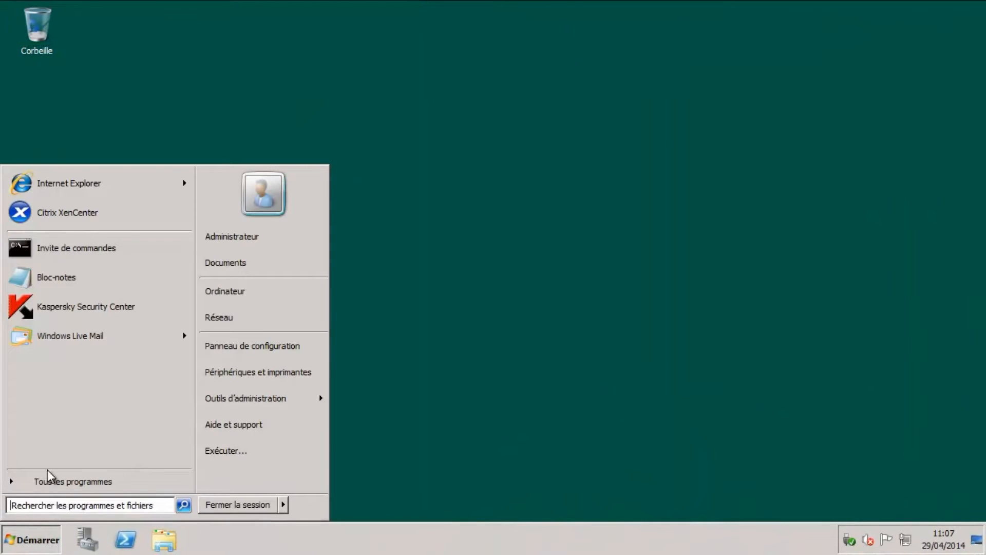
{"action": "left_click", "coordinate": [106, 222]}
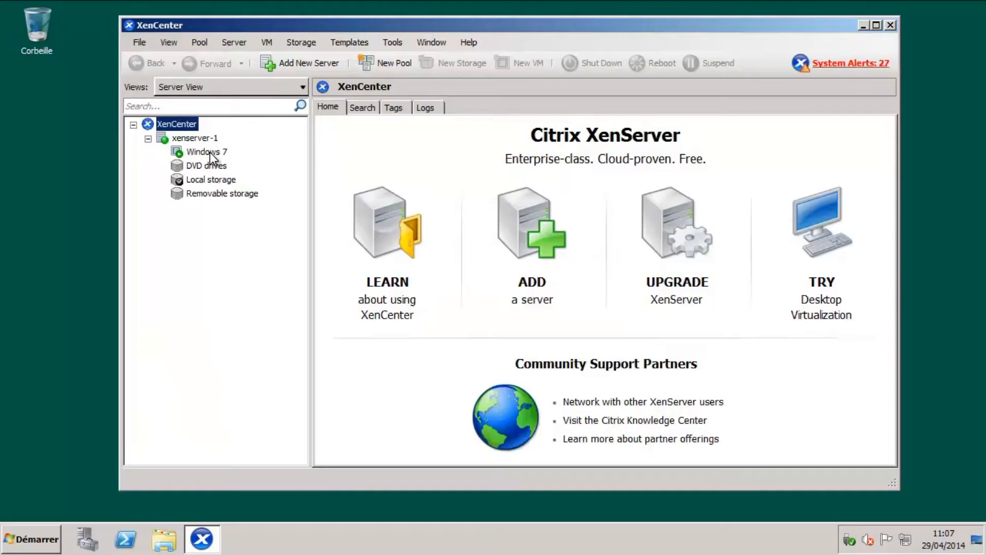
{"action": "left_click", "coordinate": [208, 152]}
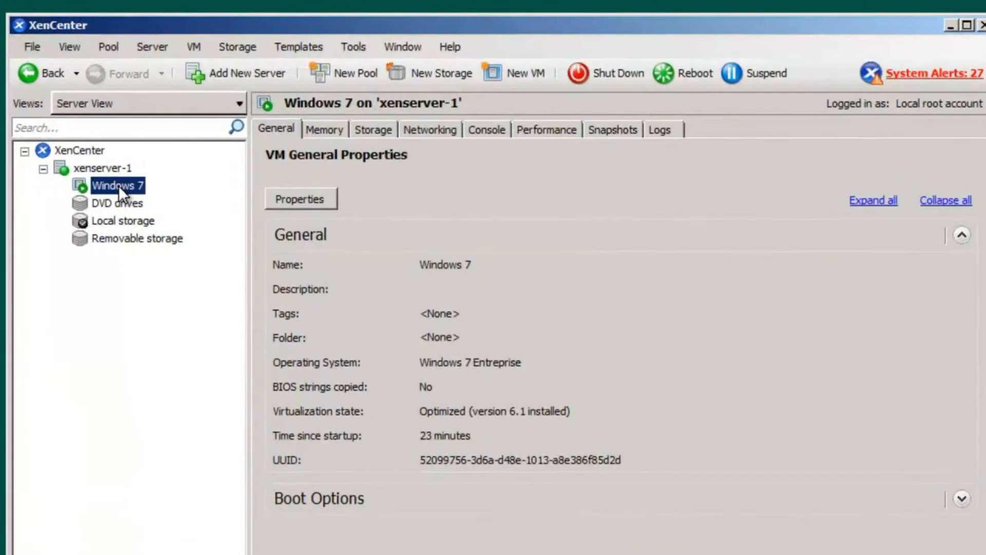
{"action": "left_click", "coordinate": [266, 409]}
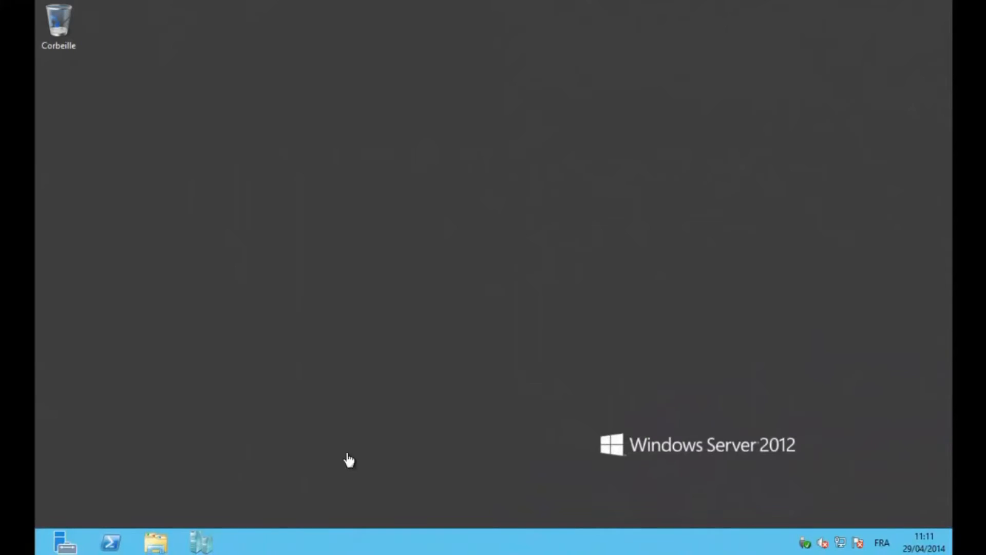
- In Hyper-V Manager, review the integration services offered to the Windows 7 x86 virtual machine
{"action": "left_click", "coordinate": [201, 543]}
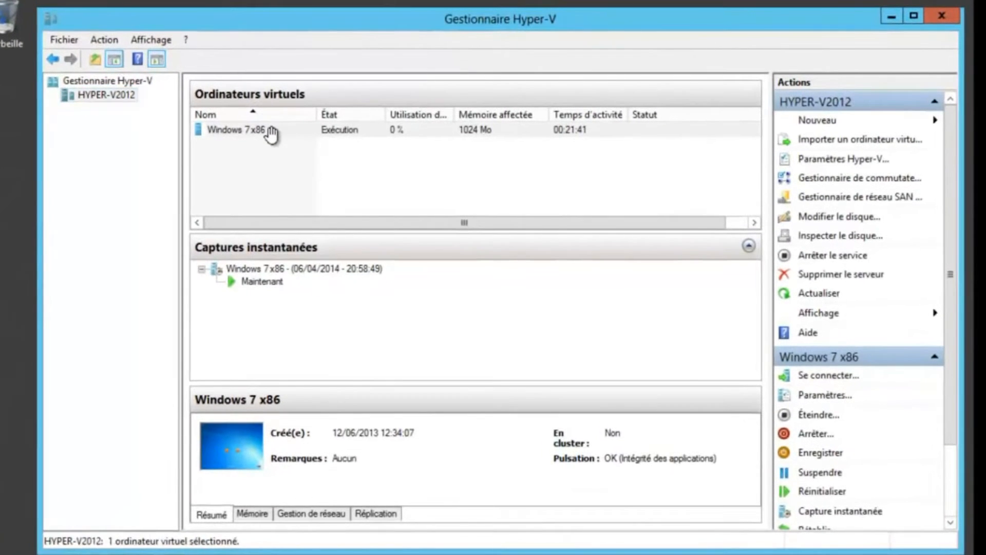
{"action": "left_click", "coordinate": [272, 132]}
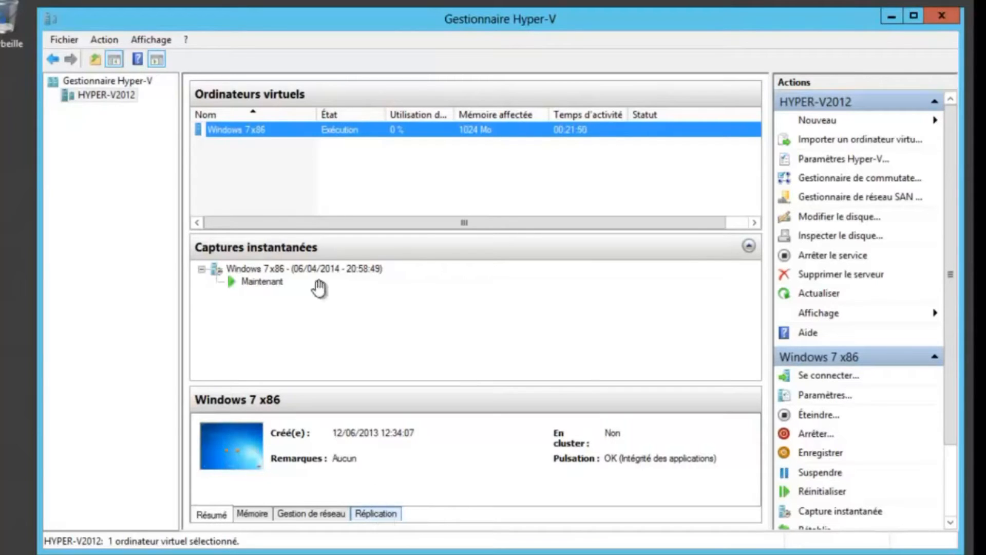
{"action": "right_click", "coordinate": [263, 132]}
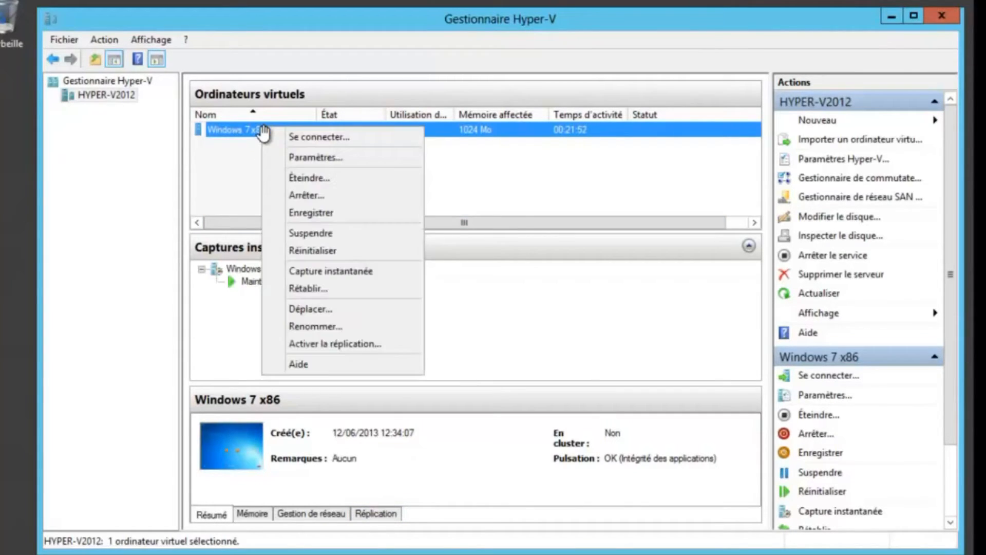
{"action": "left_click", "coordinate": [323, 158]}
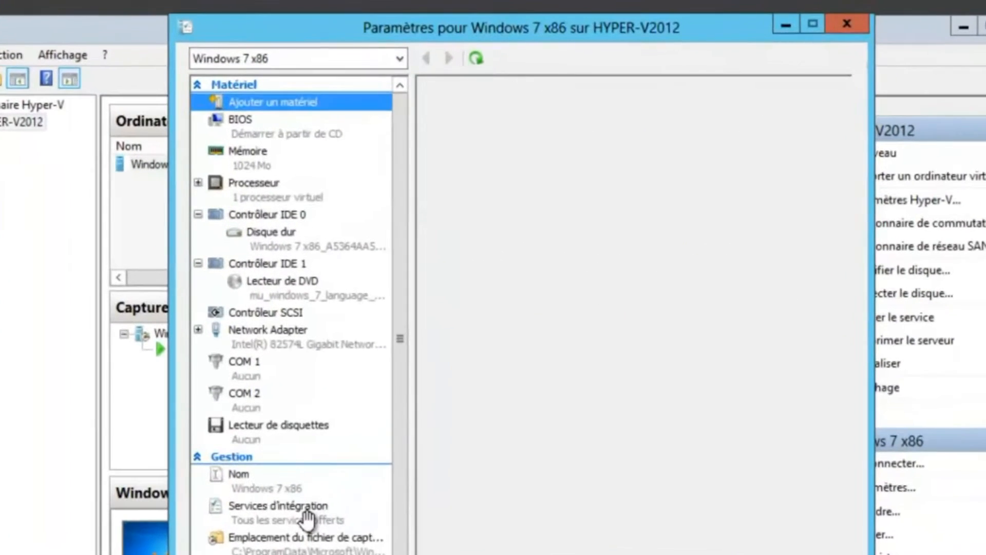
{"action": "left_click", "coordinate": [359, 416]}
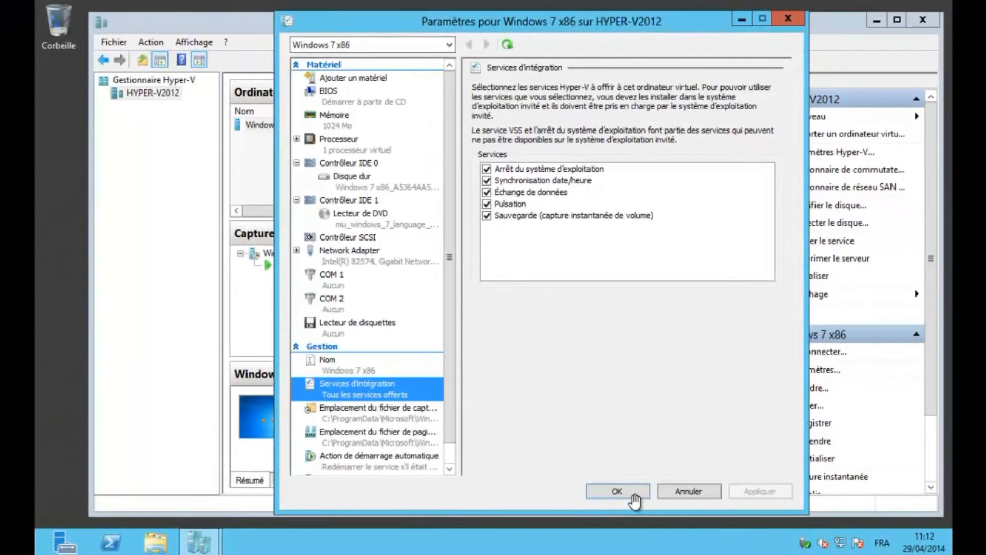
{"action": "left_click", "coordinate": [633, 495]}
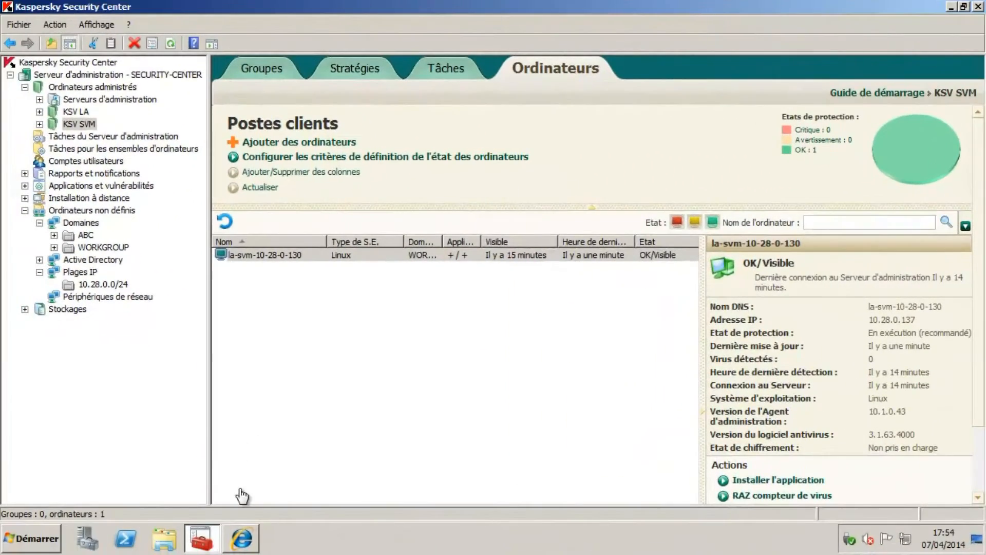
- In vSphere Web Client, check the VMware Tools status of the Windows 8 x64 and Windows Server 2008 R2 x64 virtual machines
{"action": "left_click", "coordinate": [243, 534]}
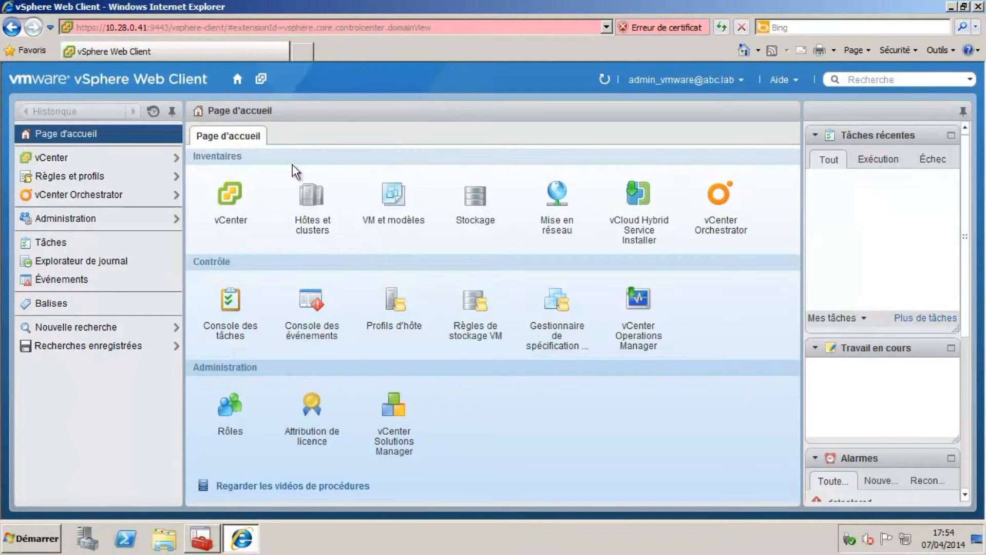
{"action": "left_click", "coordinate": [393, 195]}
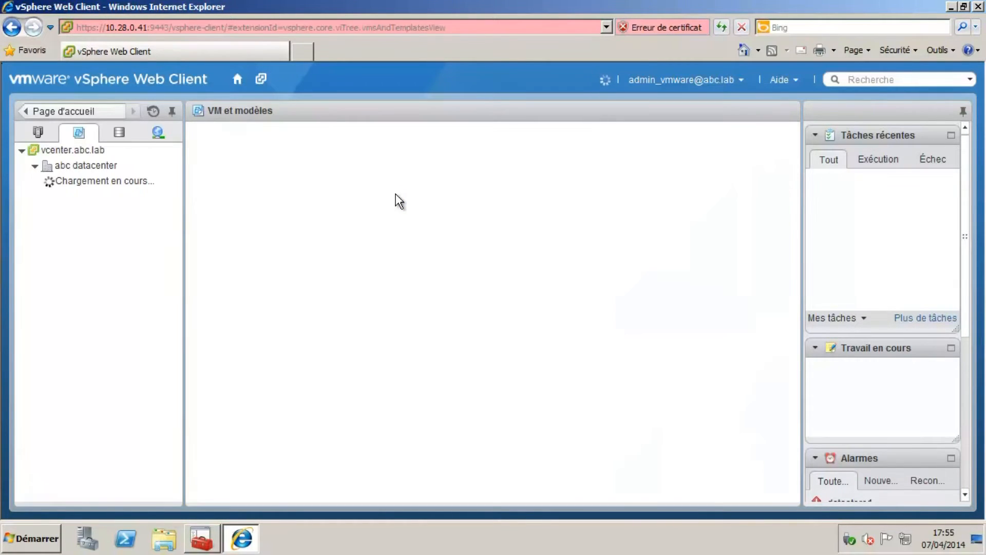
{"action": "left_click", "coordinate": [100, 196]}
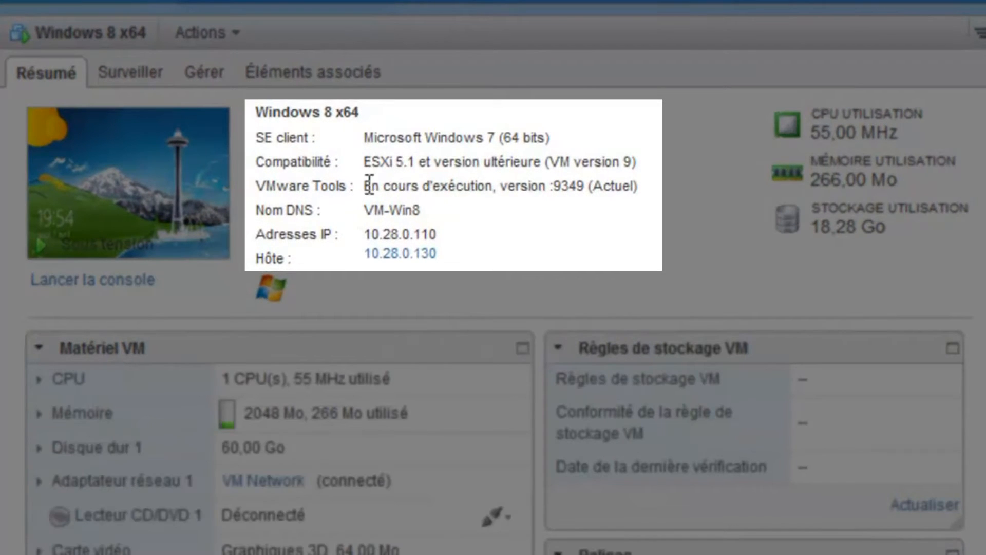
{"action": "left_click_drag", "start_coordinate": [369, 185], "coordinate": [638, 187]}
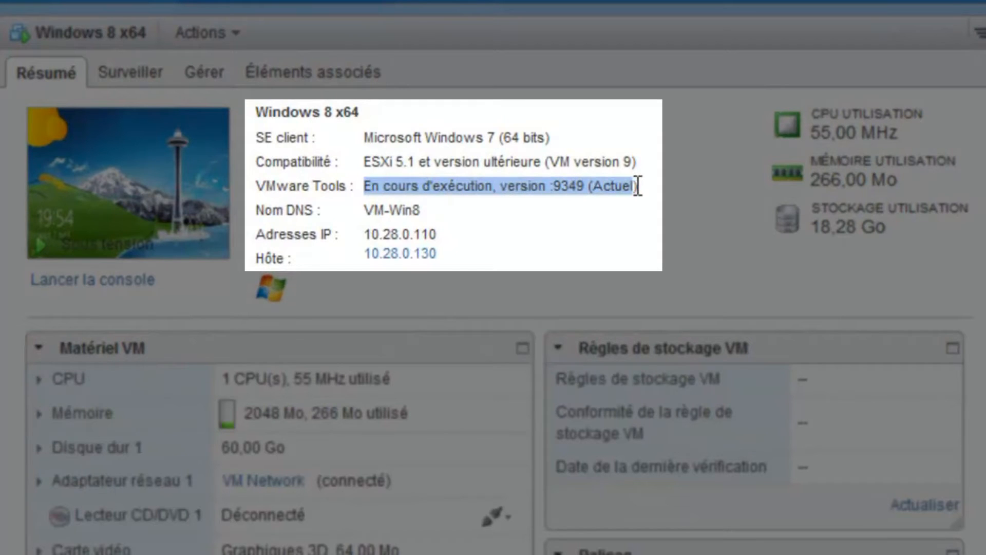
{"action": "left_click", "coordinate": [1, 263]}
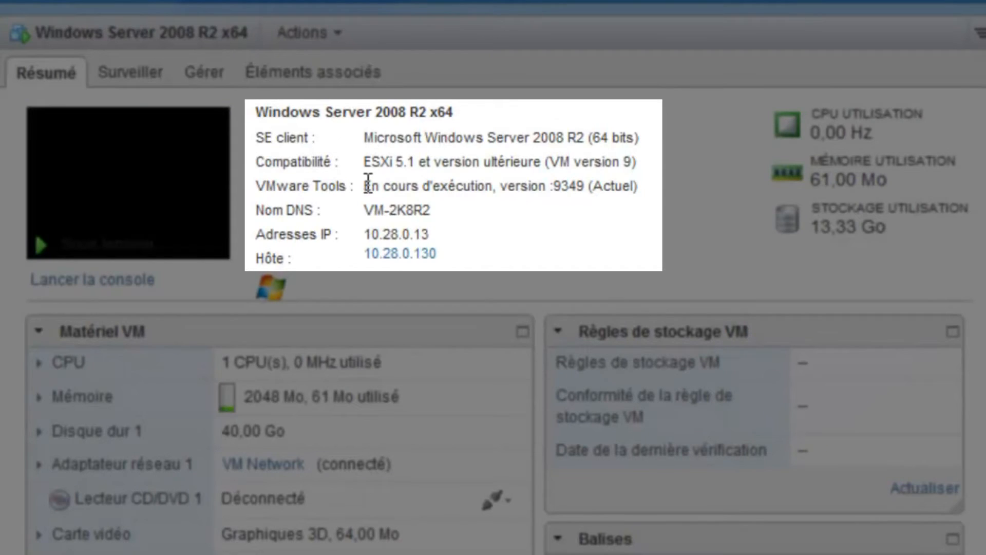
{"action": "left_click_drag", "start_coordinate": [368, 184], "coordinate": [631, 187]}
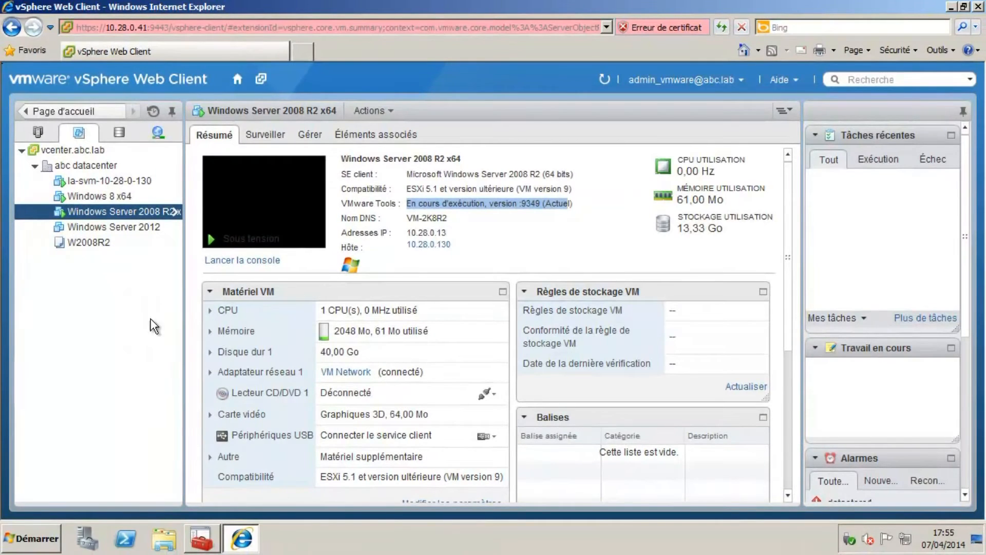
- Switch to Kaspersky Security Center and run a Windows network scan for undefined computers
{"action": "left_click", "coordinate": [205, 544]}
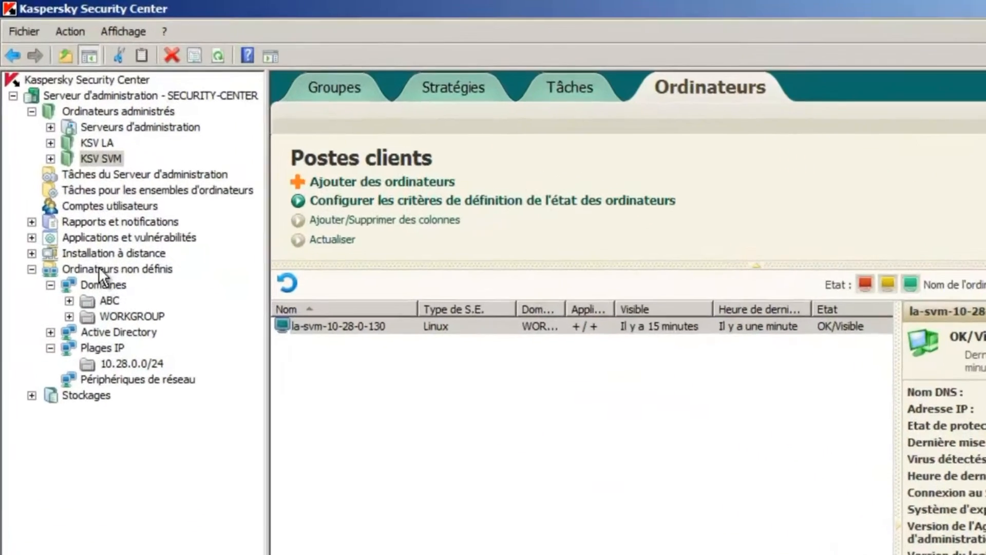
{"action": "left_click", "coordinate": [77, 209]}
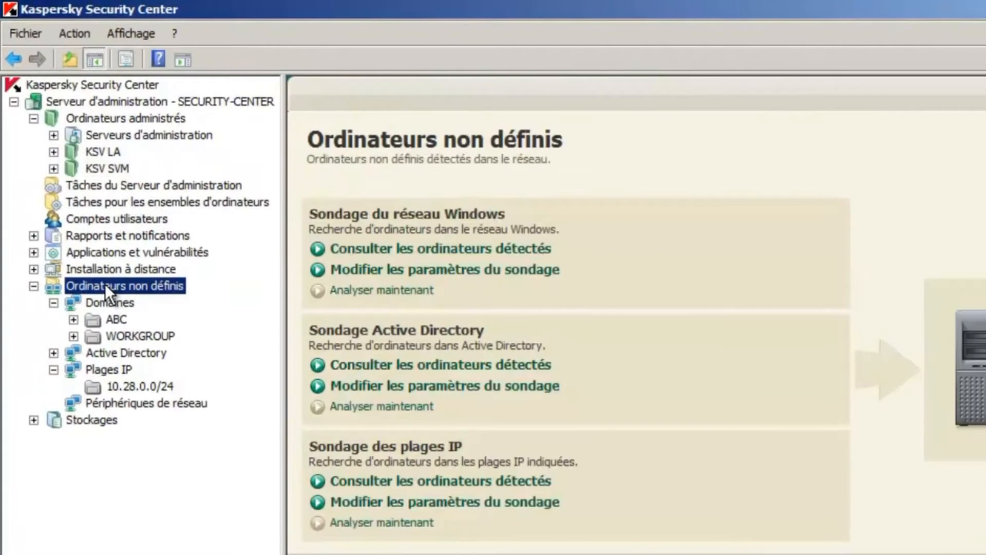
{"action": "left_click", "coordinate": [371, 290]}
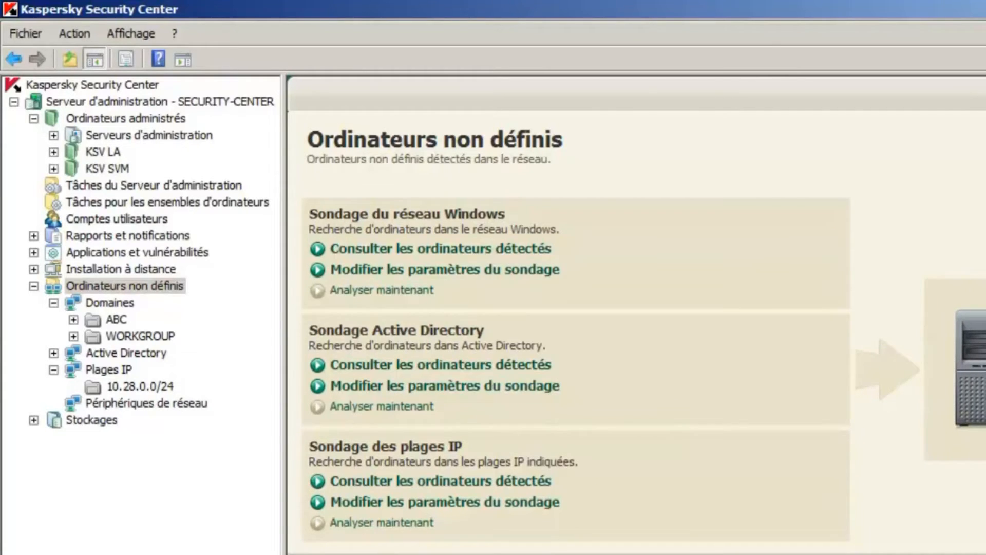
- Move VM-WIN8 from WORKGROUP to the Postes subgroup of KSV LA, and VM-2K8R2 to its Serveurs subgroup
{"action": "left_click", "coordinate": [140, 336]}
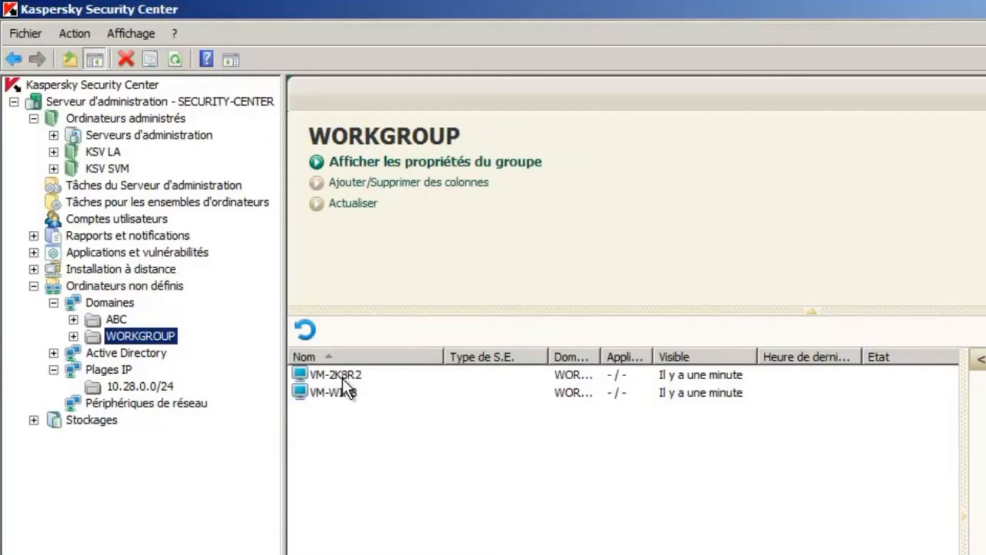
{"action": "left_click", "coordinate": [345, 377]}
{"action": "left_click", "coordinate": [353, 392]}
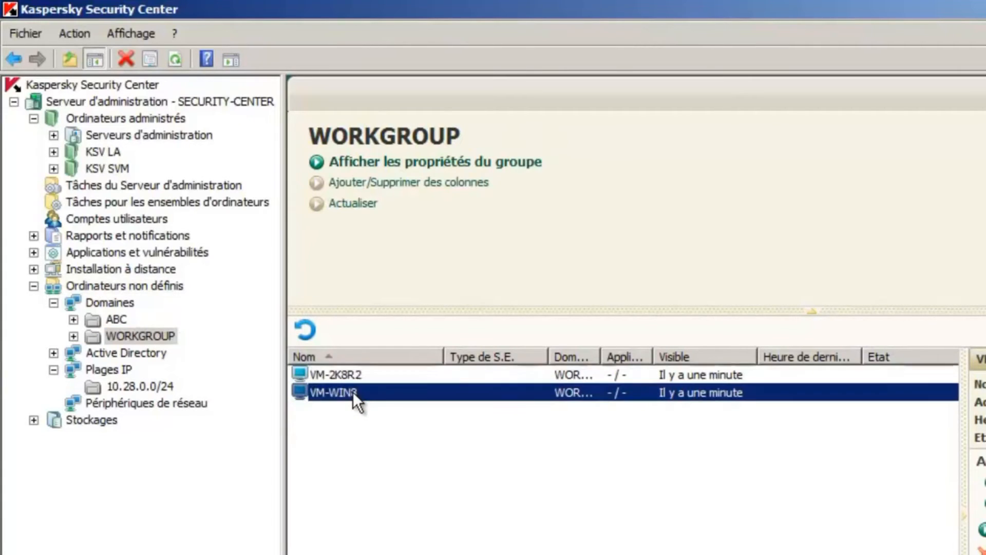
{"action": "left_click", "coordinate": [53, 152]}
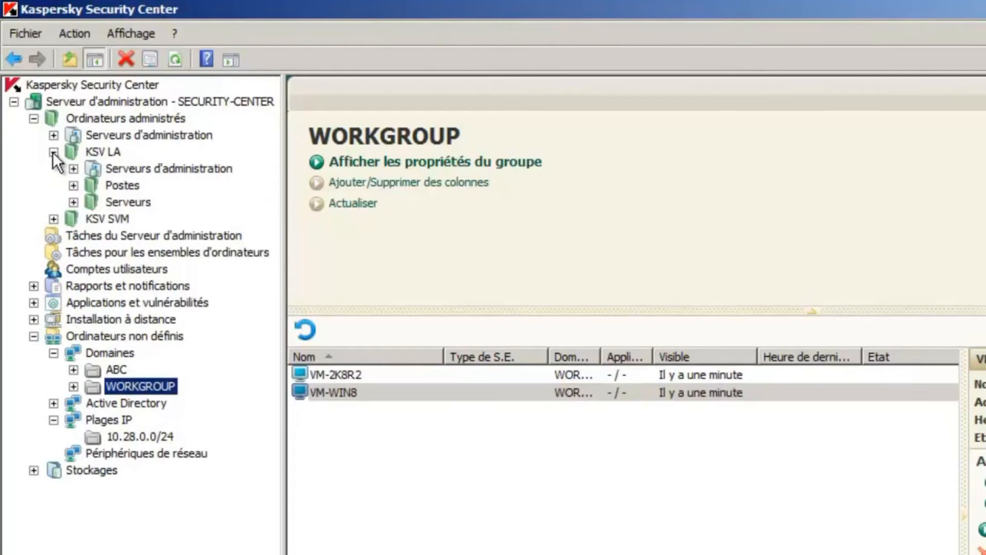
{"action": "left_click_drag", "start_coordinate": [354, 394], "coordinate": [156, 198]}
{"action": "left_click_drag", "start_coordinate": [374, 393], "coordinate": [175, 220]}
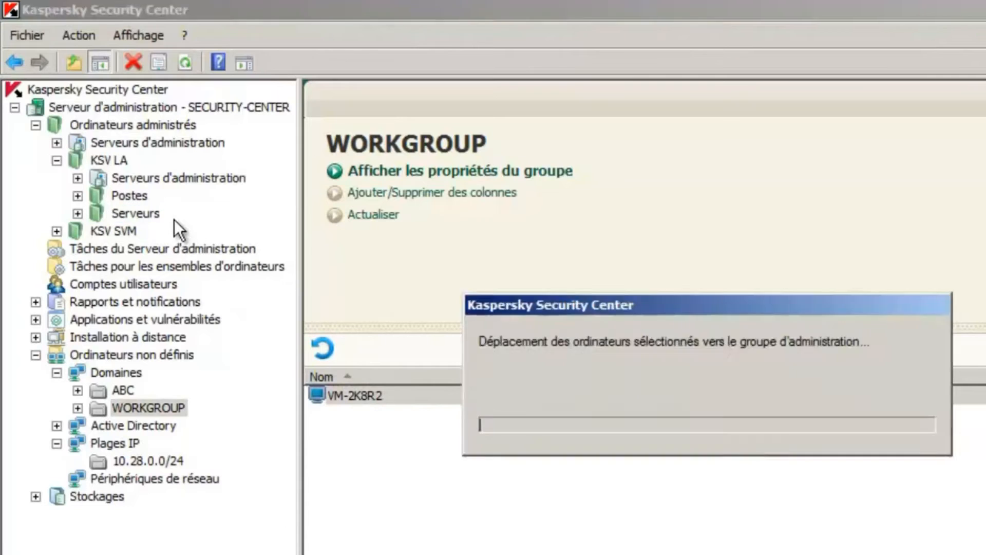
- Check the remote installation packages for the Kaspersky Security Center administration agent, version 10.1.249
{"action": "left_click", "coordinate": [36, 337]}
{"action": "left_click", "coordinate": [105, 372]}
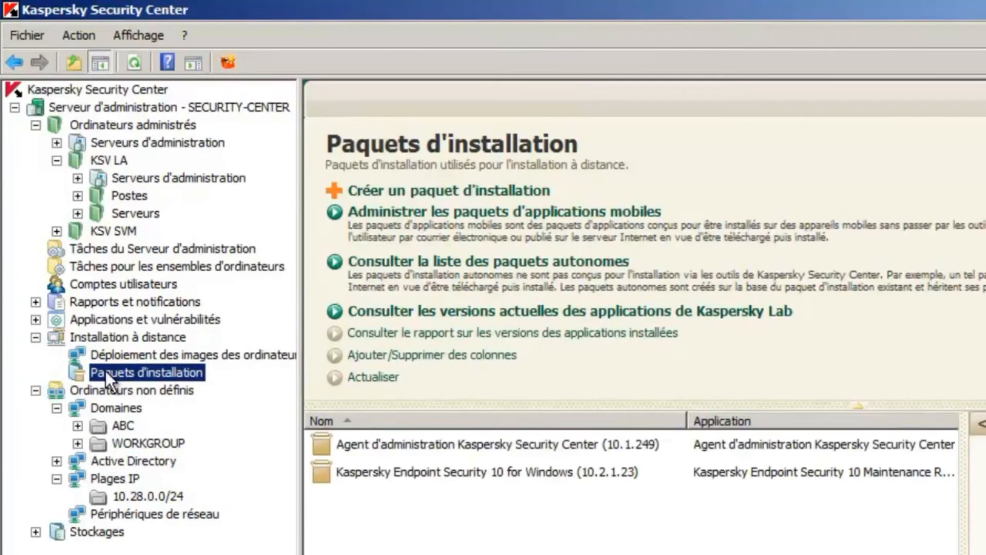
{"action": "left_click", "coordinate": [373, 445]}
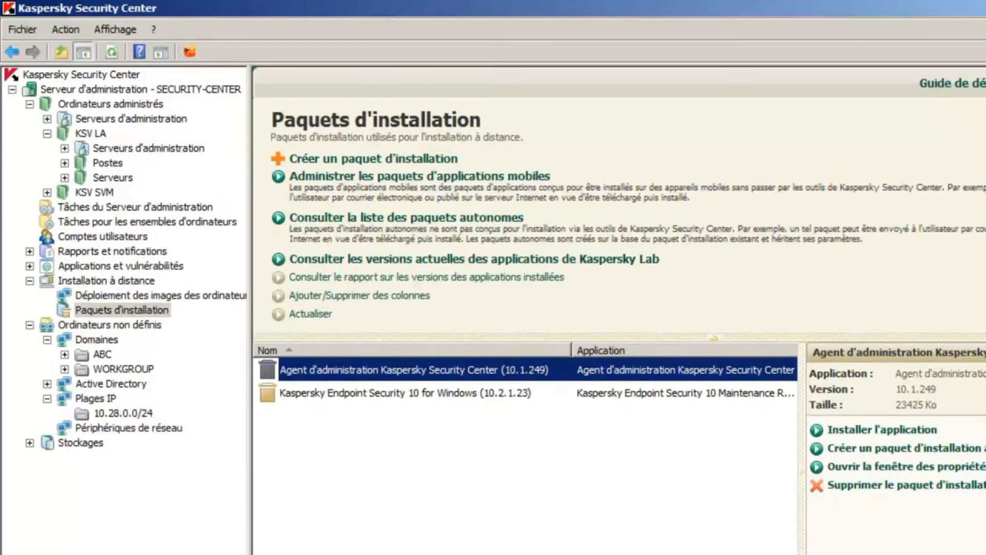
- Install the Light Agent management plug-in from klcfginst in the desktop's LightAgent folder, accepting the licence agreement
{"action": "key", "text": "super+e"}
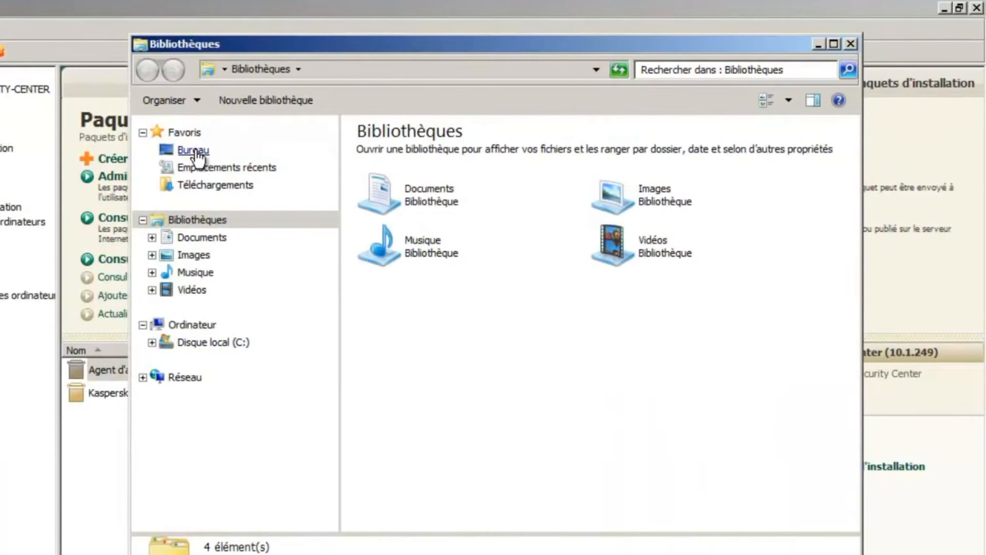
{"action": "left_click", "coordinate": [193, 150]}
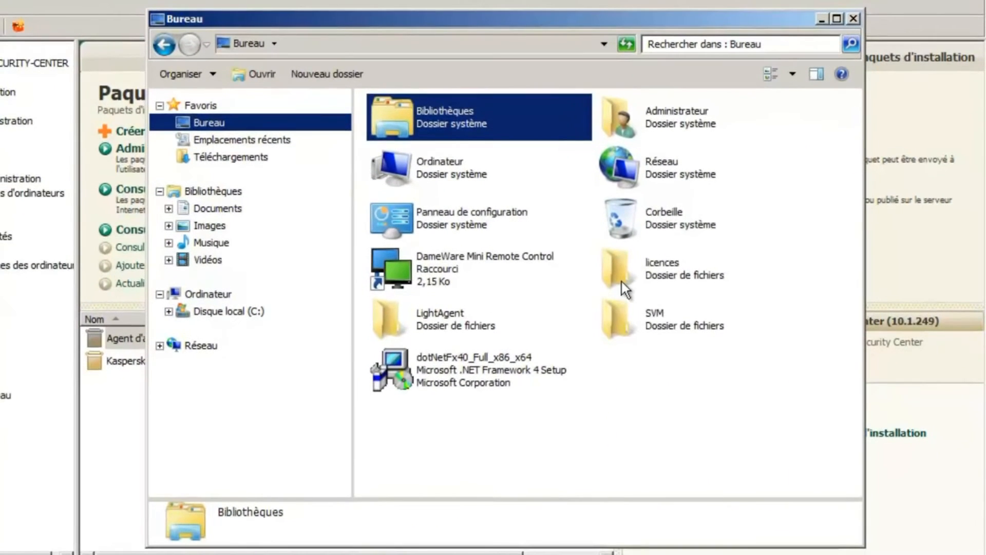
{"action": "double_click", "coordinate": [448, 324]}
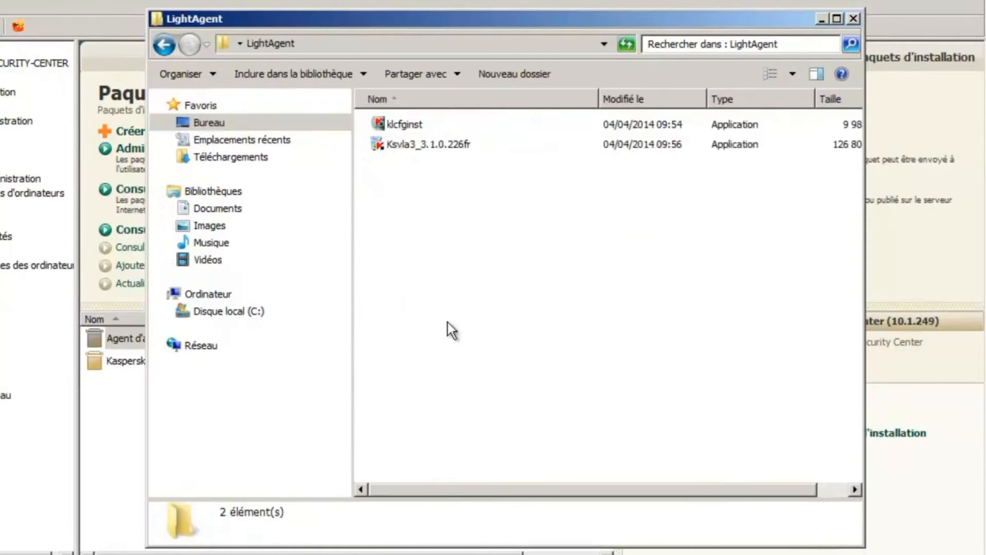
{"action": "left_click", "coordinate": [404, 123]}
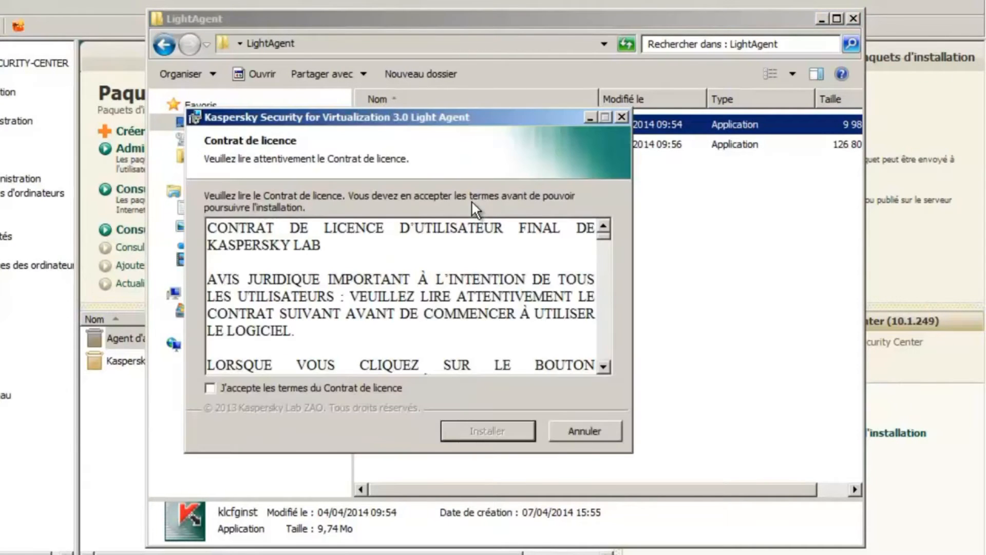
{"action": "left_click", "coordinate": [270, 386]}
{"action": "left_click", "coordinate": [483, 438]}
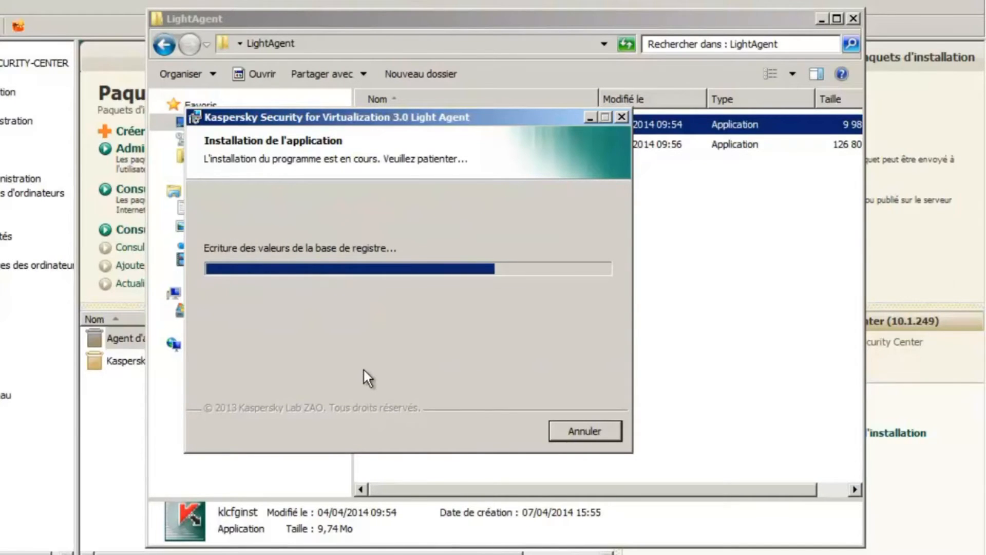
{"action": "left_click", "coordinate": [604, 435]}
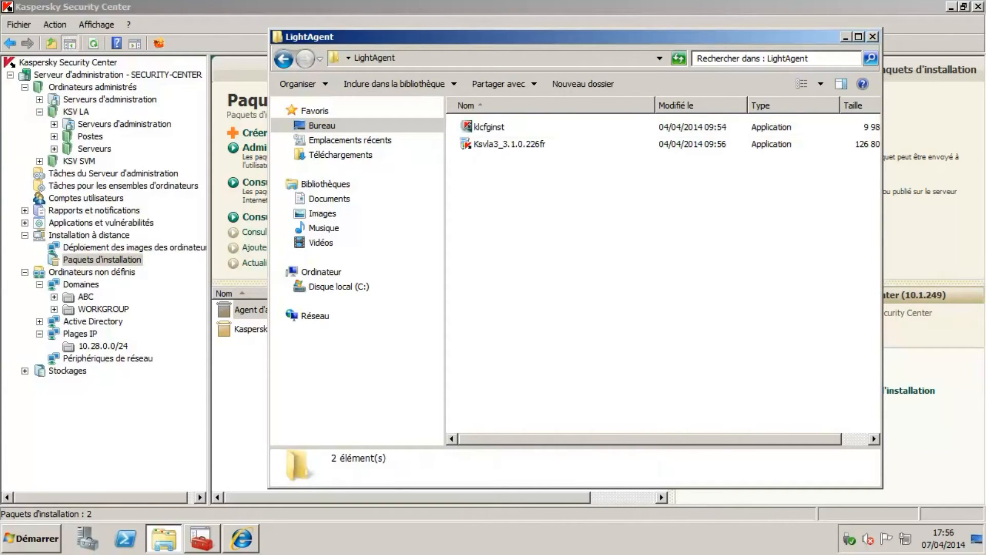
- Start a policy for the KSV LA group named KSV Light Agent, for the application Kaspersky Security for Virtualization 3.0 Light Agent
{"action": "left_click", "coordinate": [72, 112]}
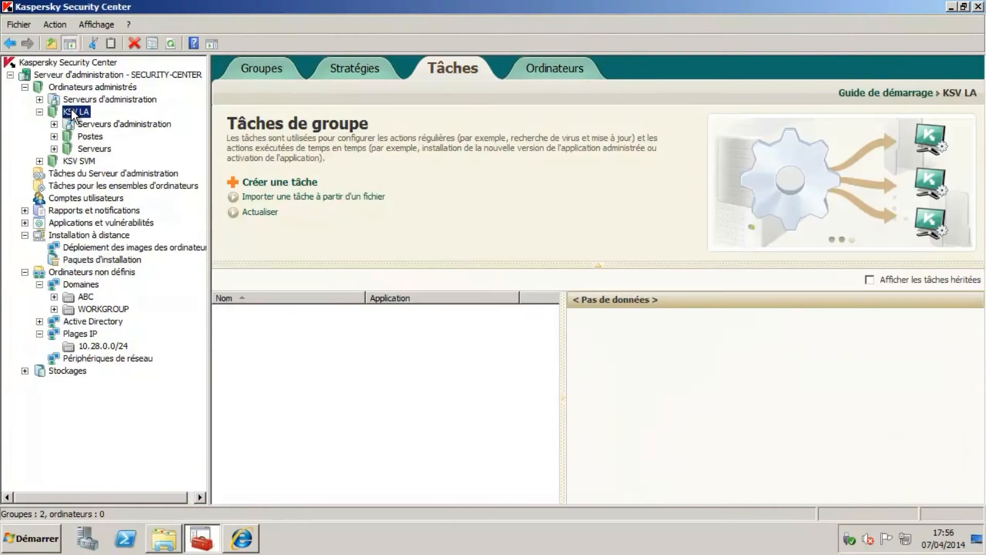
{"action": "left_click", "coordinate": [343, 66]}
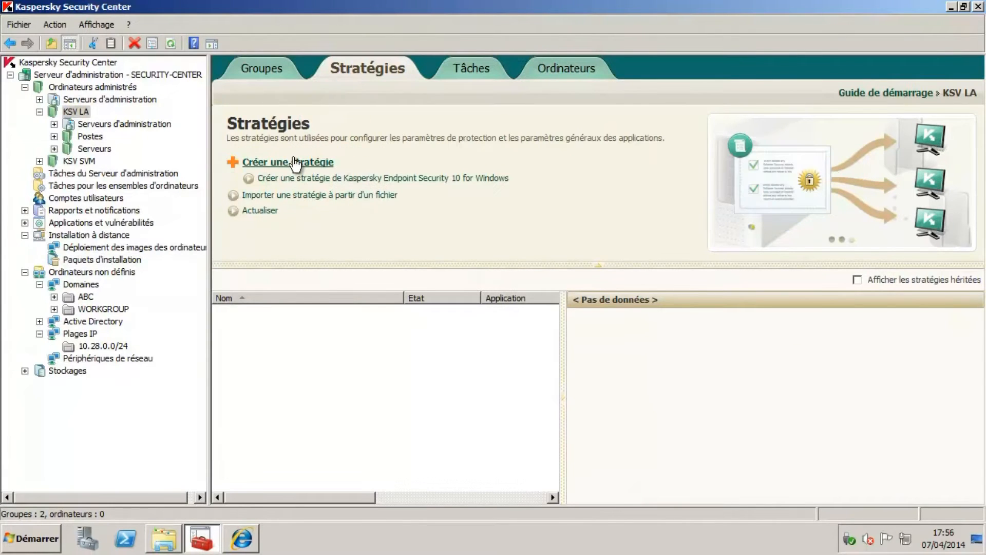
{"action": "left_click", "coordinate": [300, 162]}
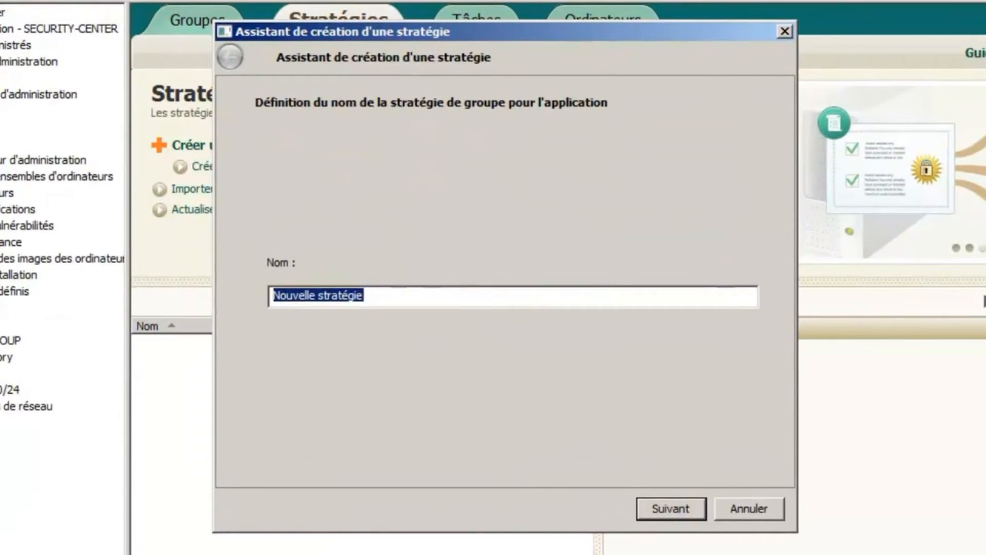
{"action": "type", "text": "KSV Light"}
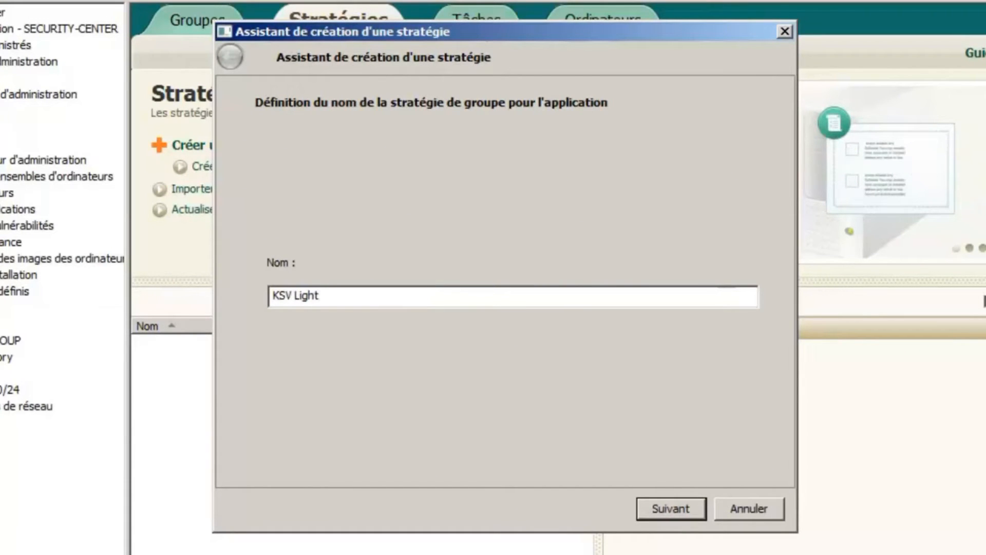
{"action": "key", "text": "BackSpace"}
{"action": "type", "text": "t Agent"}
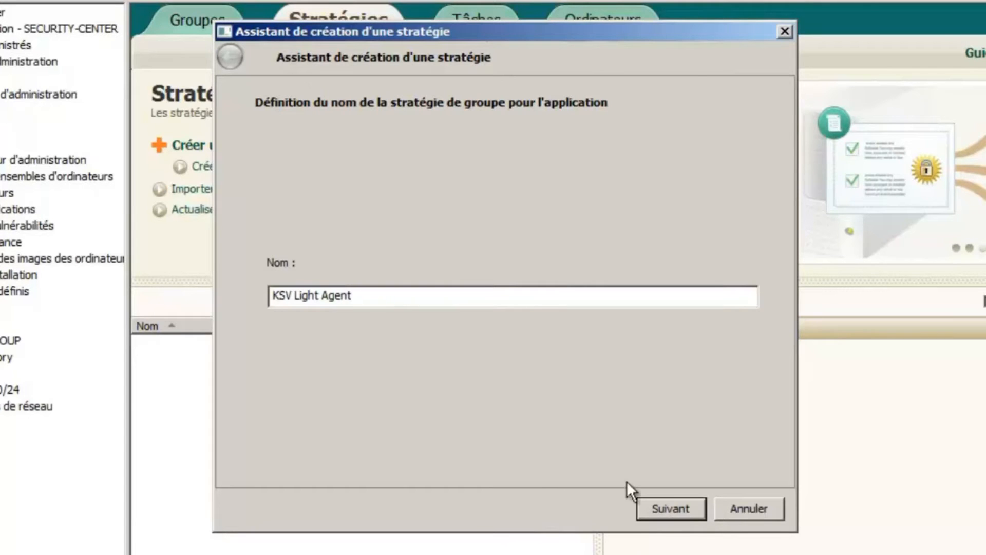
{"action": "left_click", "coordinate": [679, 504]}
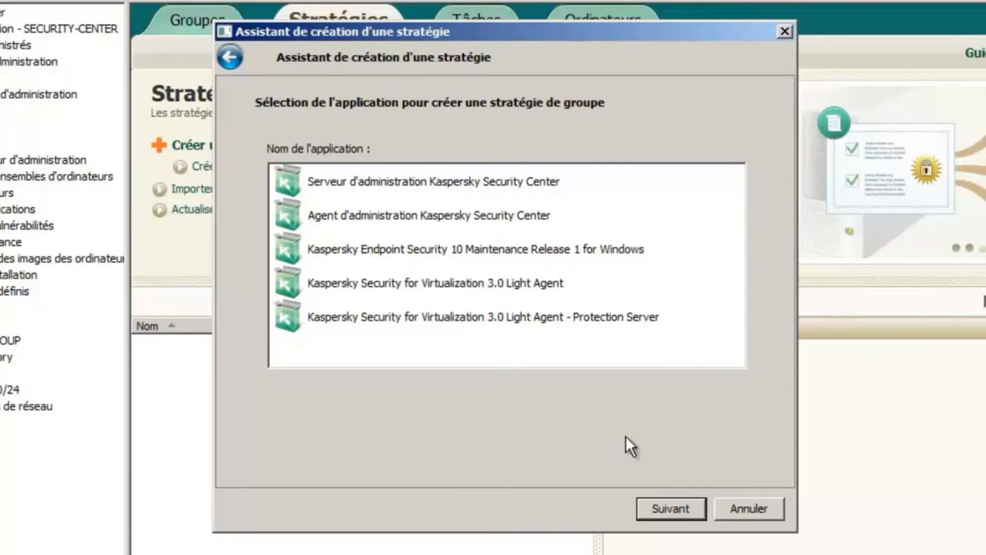
{"action": "left_click", "coordinate": [491, 287]}
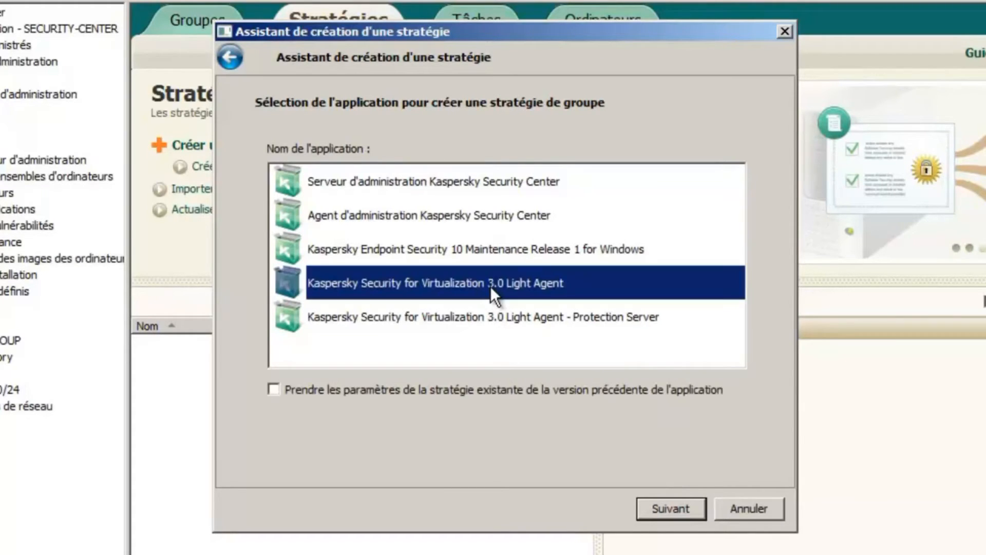
{"action": "left_click", "coordinate": [688, 507]}
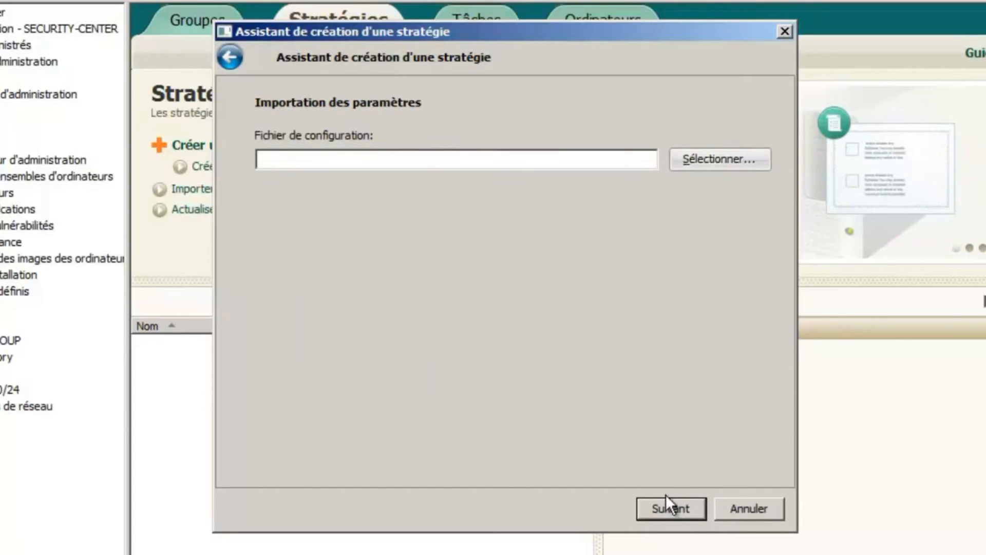
- Create the policy as active with the default control, protection, exclusion and interface settings and no password protection, and select it in the list
{"action": "left_click", "coordinate": [675, 510]}
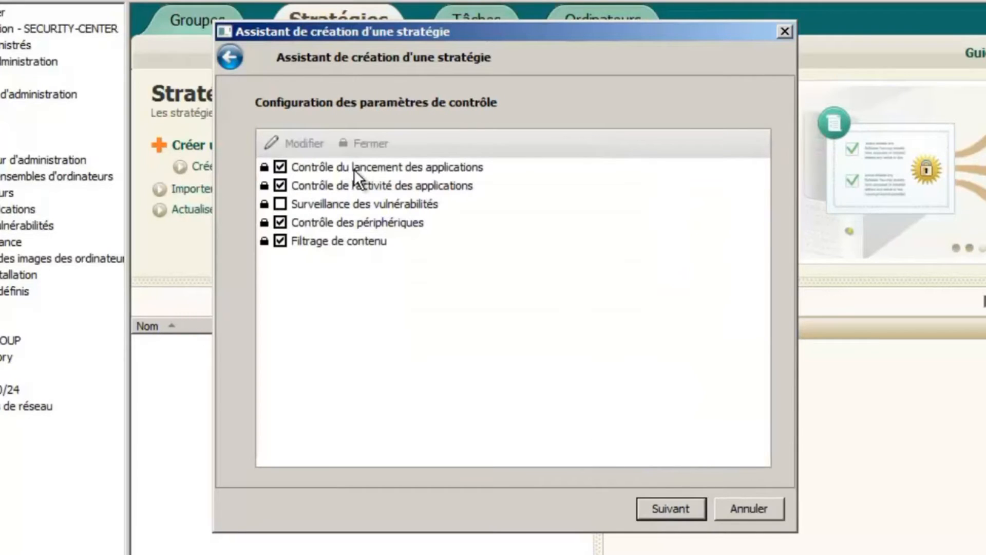
{"action": "left_click", "coordinate": [675, 507]}
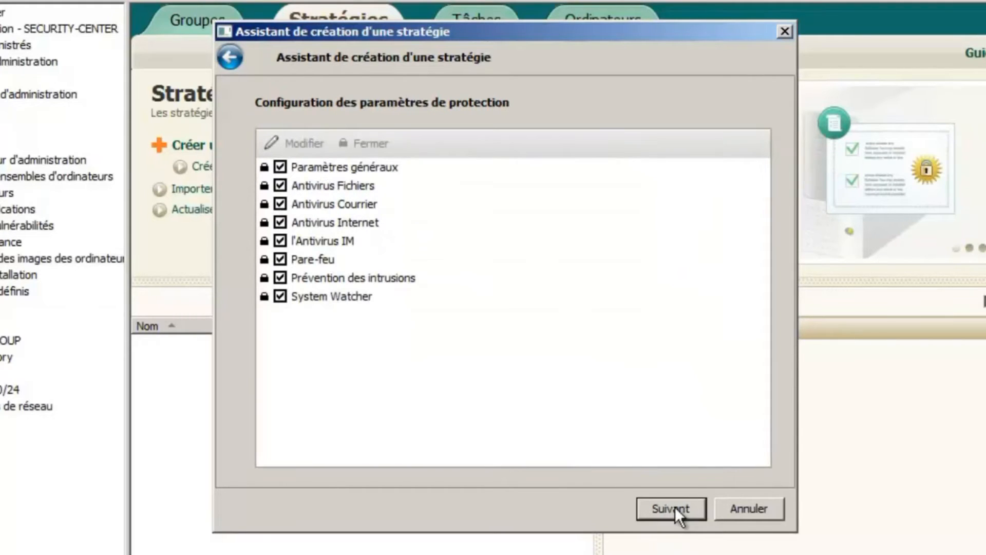
{"action": "left_click", "coordinate": [675, 507]}
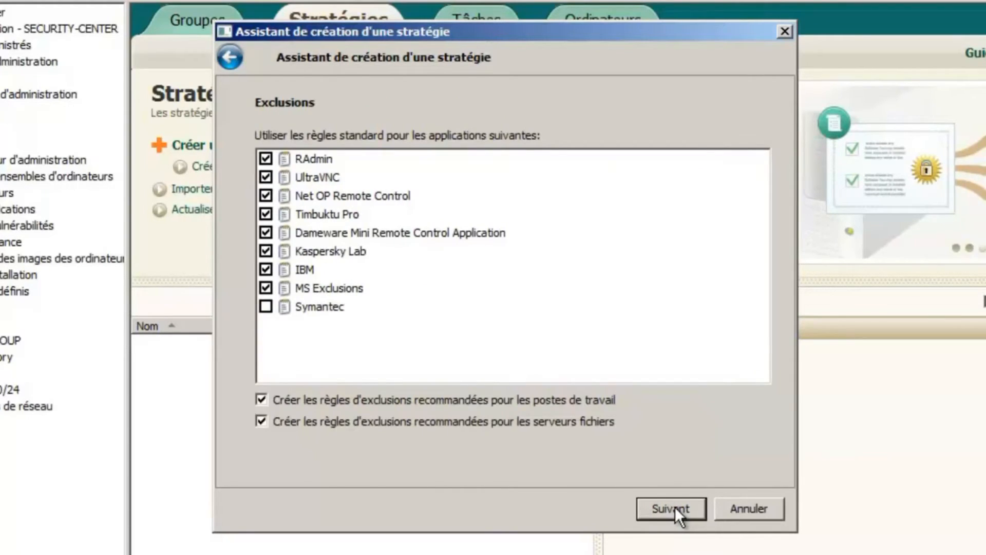
{"action": "left_click", "coordinate": [675, 506]}
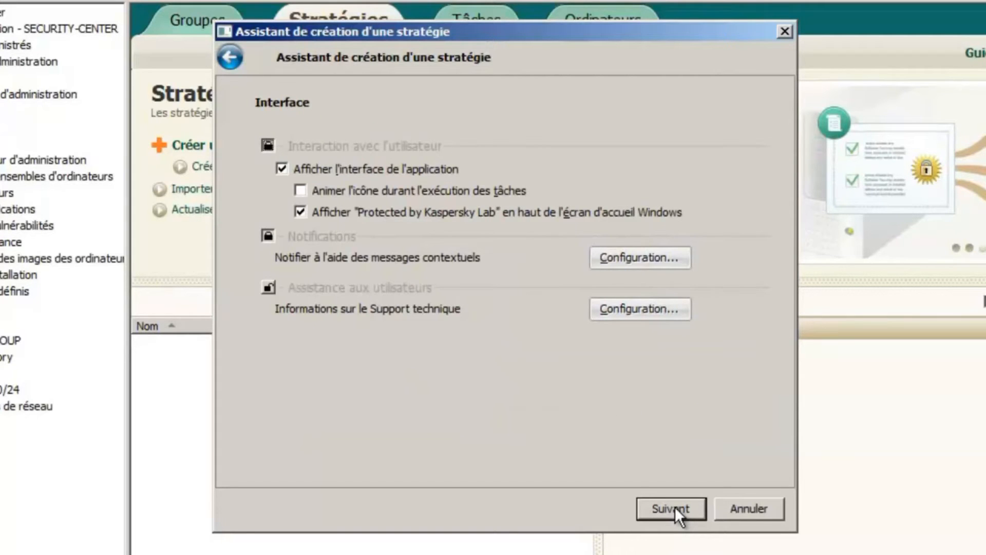
{"action": "left_click", "coordinate": [674, 506]}
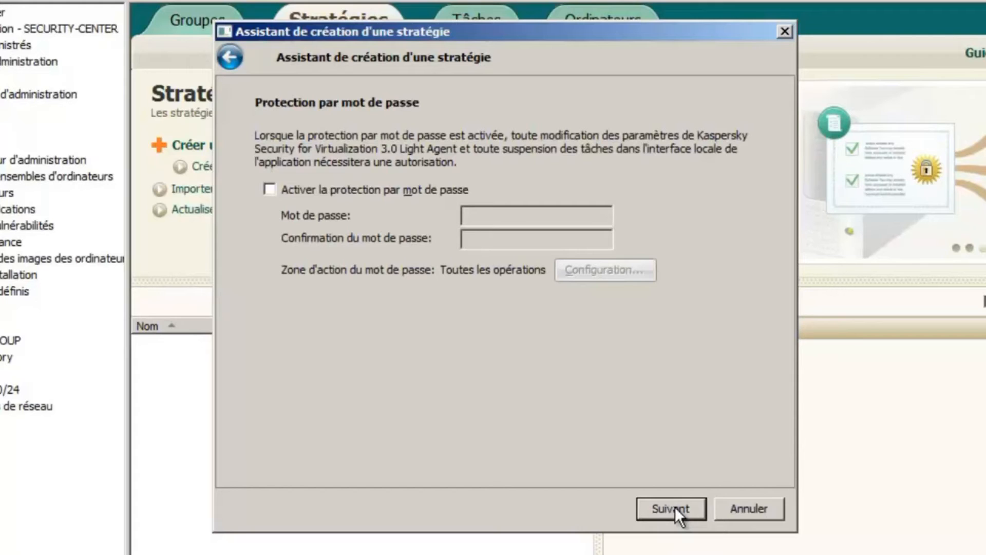
{"action": "left_click", "coordinate": [674, 508]}
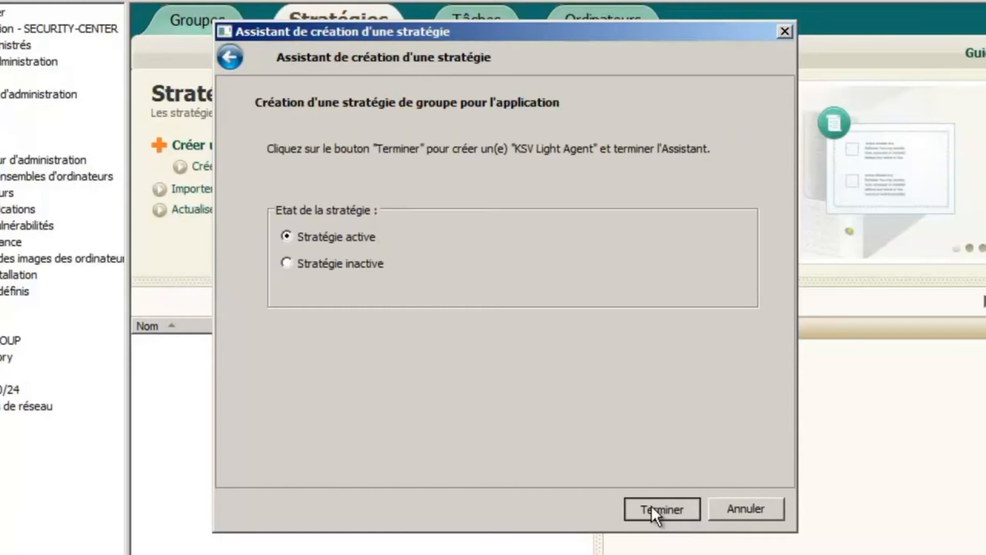
{"action": "left_click", "coordinate": [651, 505]}
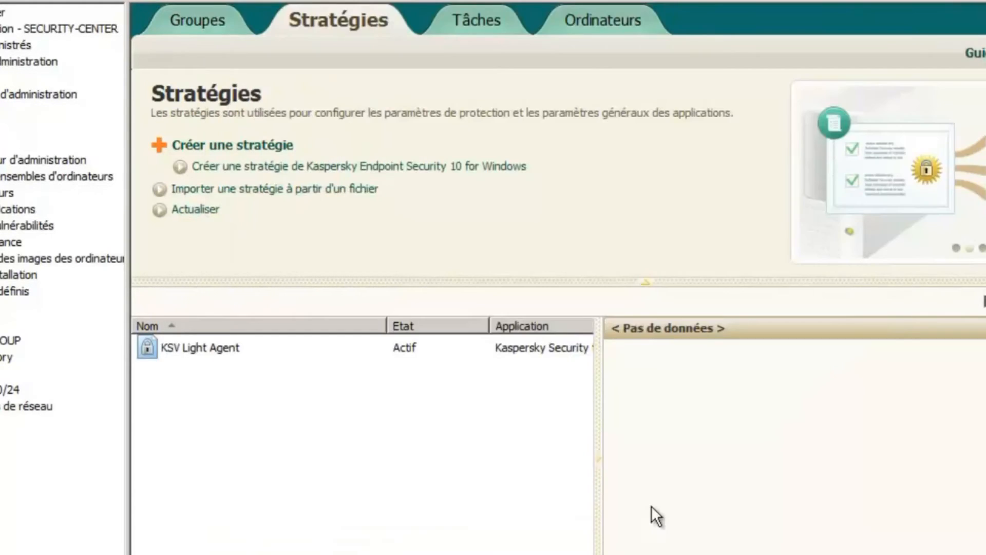
{"action": "left_click", "coordinate": [192, 347]}
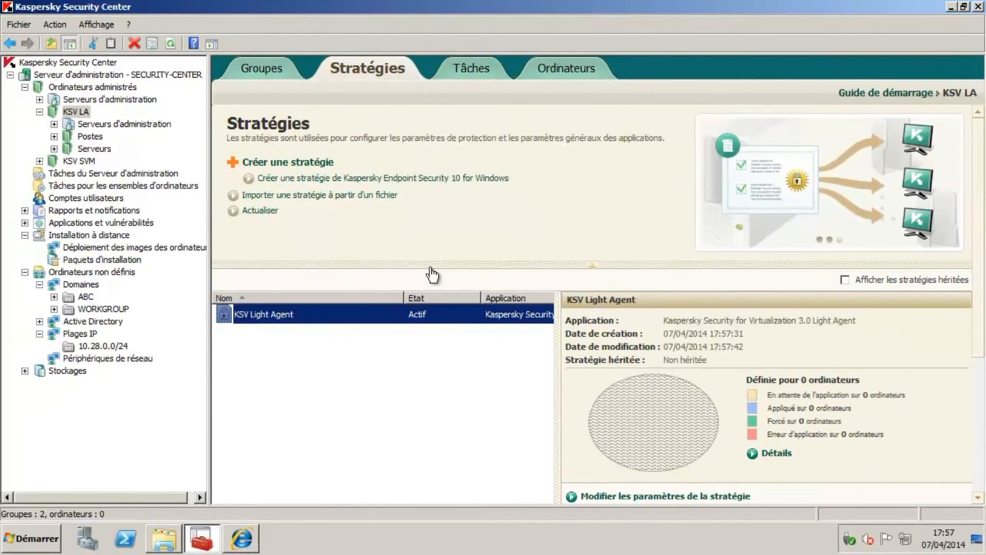
- Start a new installation package for a Kaspersky Lab application and name it KSV Light Agent
{"action": "left_click", "coordinate": [93, 261]}
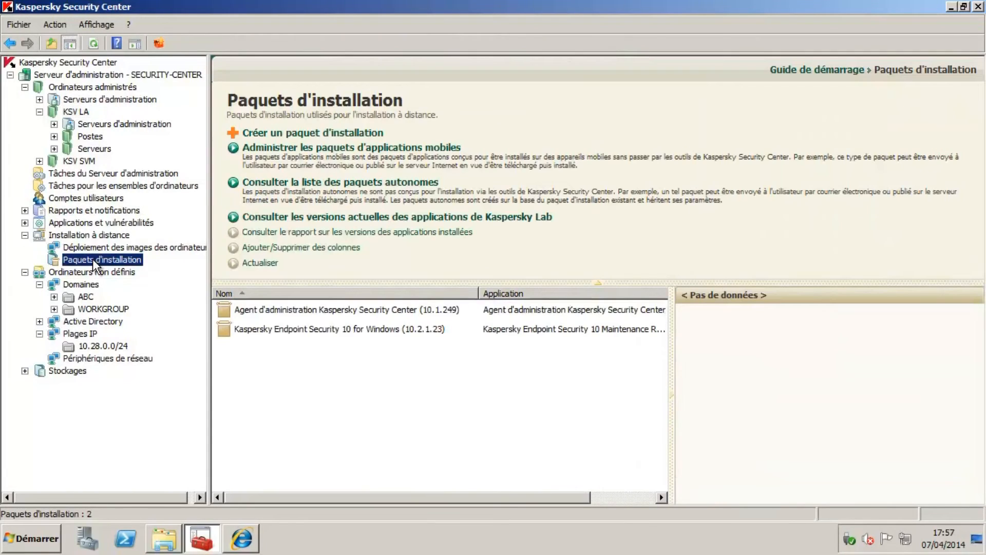
{"action": "left_click", "coordinate": [336, 134]}
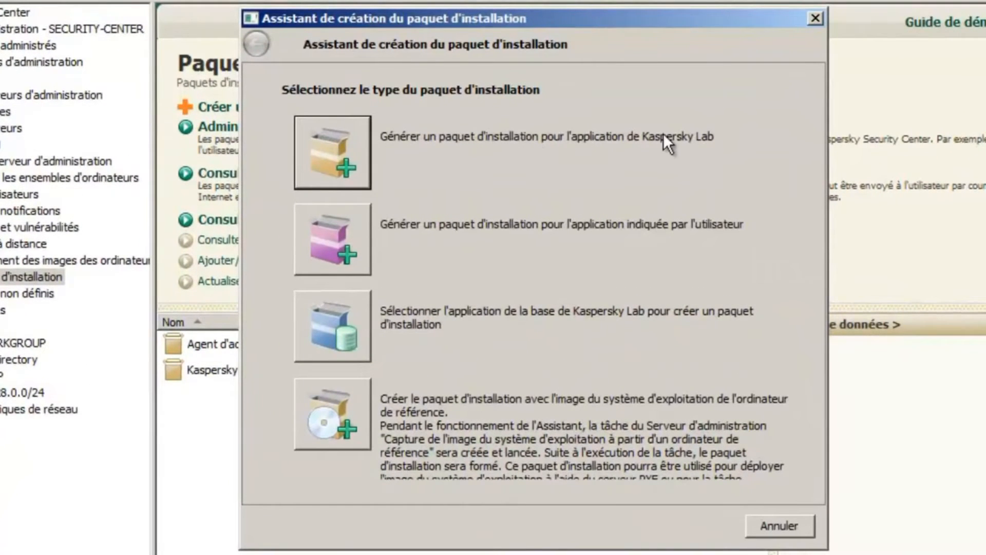
{"action": "left_click", "coordinate": [309, 149]}
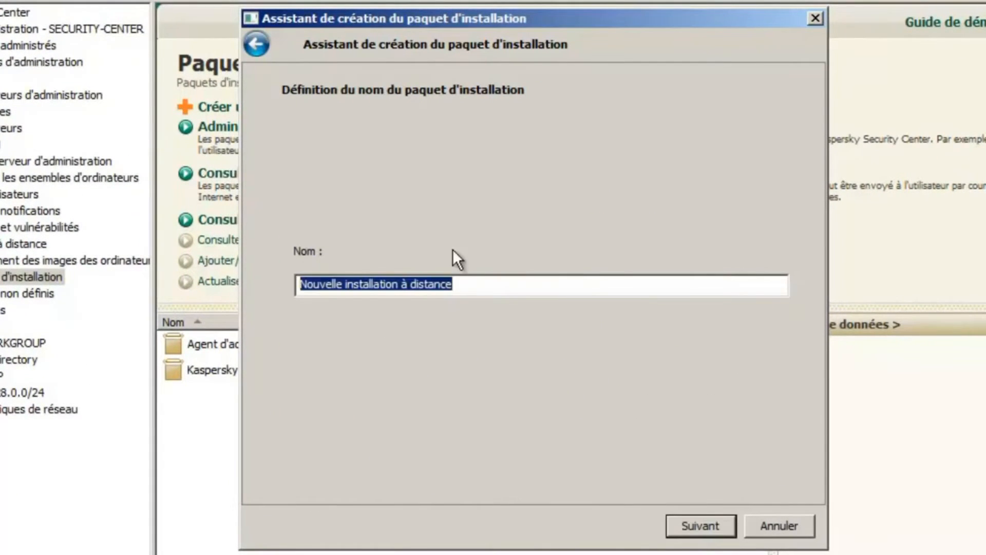
{"action": "type", "text": "KSV Li"}
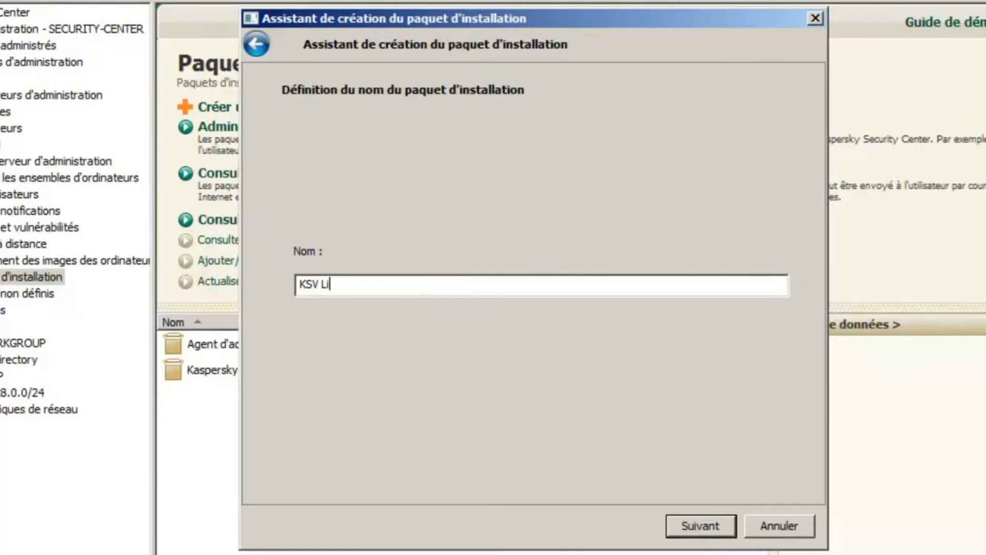
{"action": "type", "text": "ght Agent"}
{"action": "left_click", "coordinate": [713, 528]}
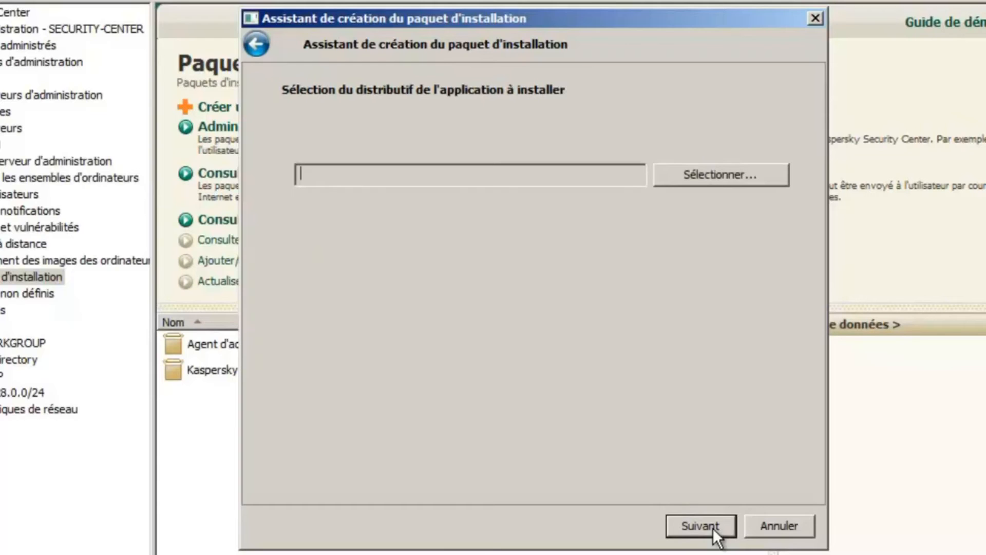
- Choose the self-extracting file Ksvla3_3.1.0.226fr from the desktop's LightAgent folder as the package's distribution
{"action": "left_click", "coordinate": [714, 174]}
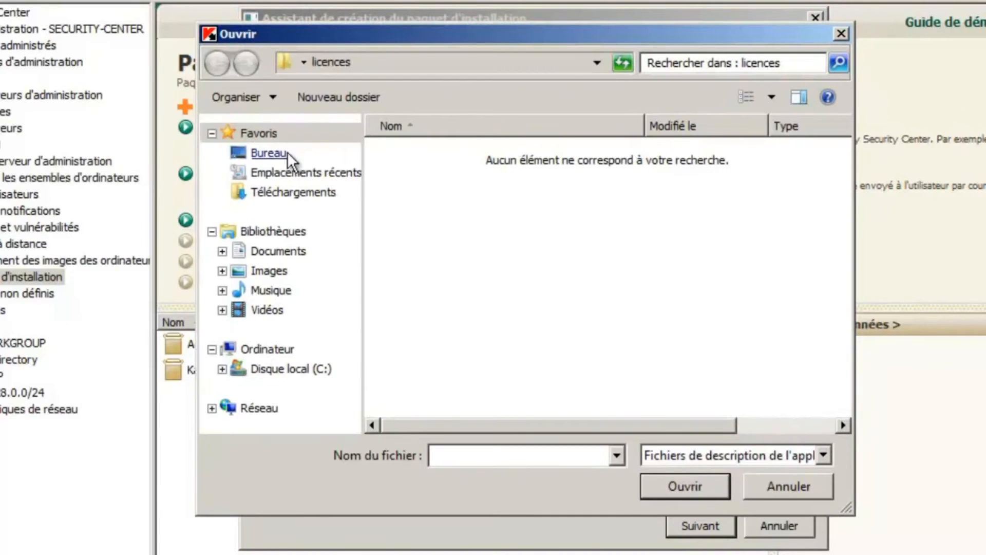
{"action": "left_click", "coordinate": [286, 153]}
{"action": "scroll", "coordinate": [481, 382], "scroll_direction": "down", "scroll_amount": 2}
{"action": "double_click", "coordinate": [458, 357]}
{"action": "left_click", "coordinate": [678, 452]}
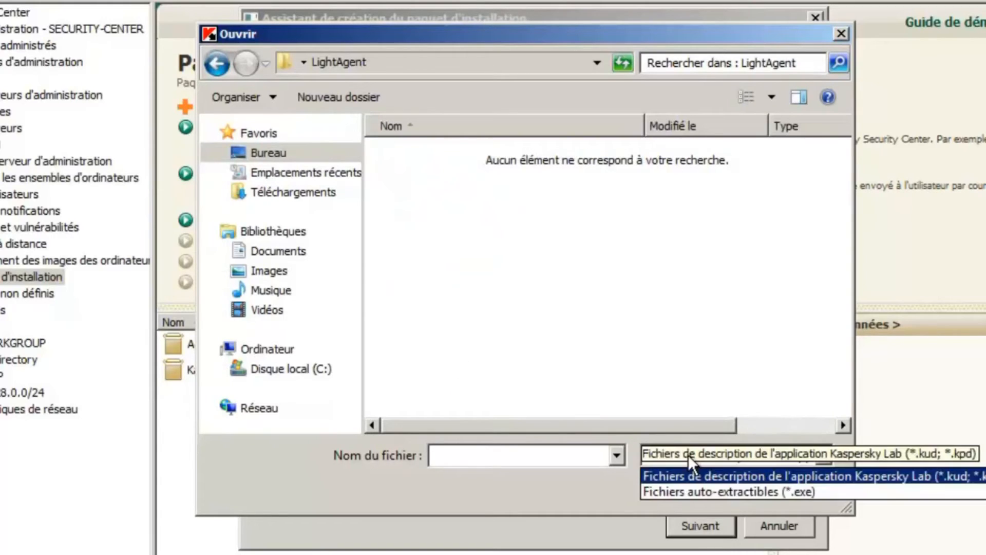
{"action": "left_click", "coordinate": [770, 494]}
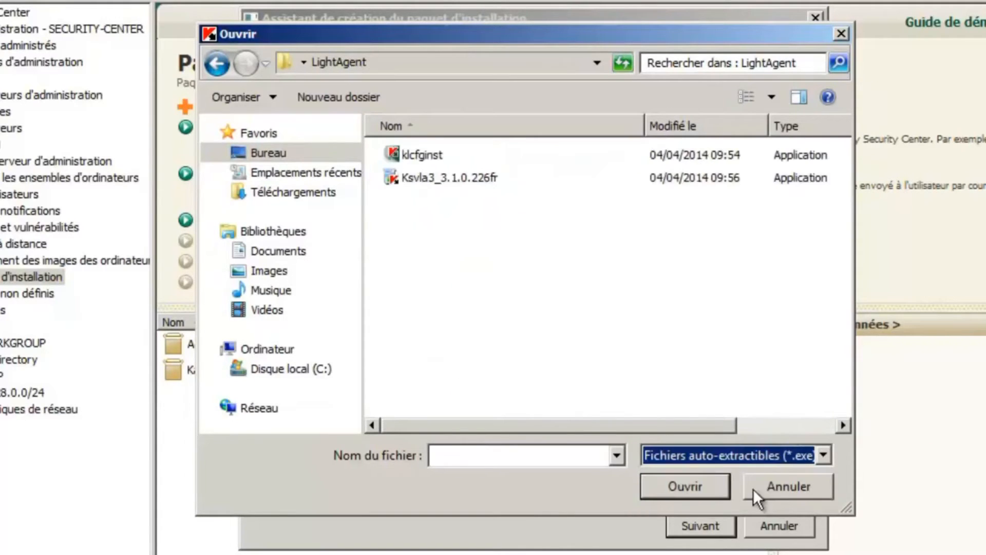
{"action": "left_click", "coordinate": [418, 174]}
{"action": "left_click", "coordinate": [664, 479]}
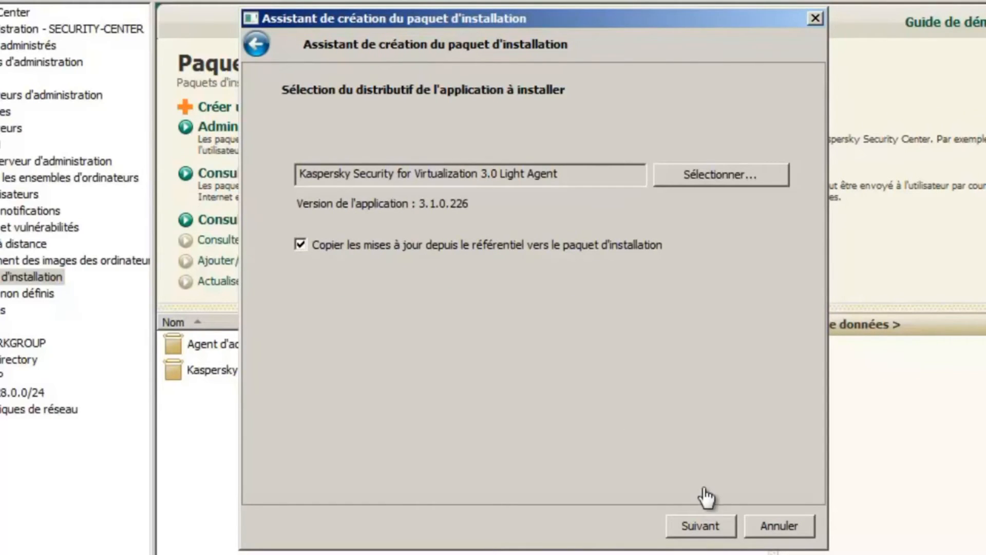
- Finish creating the package with repository updates copied into it and the standard installation type
{"action": "left_click", "coordinate": [713, 521]}
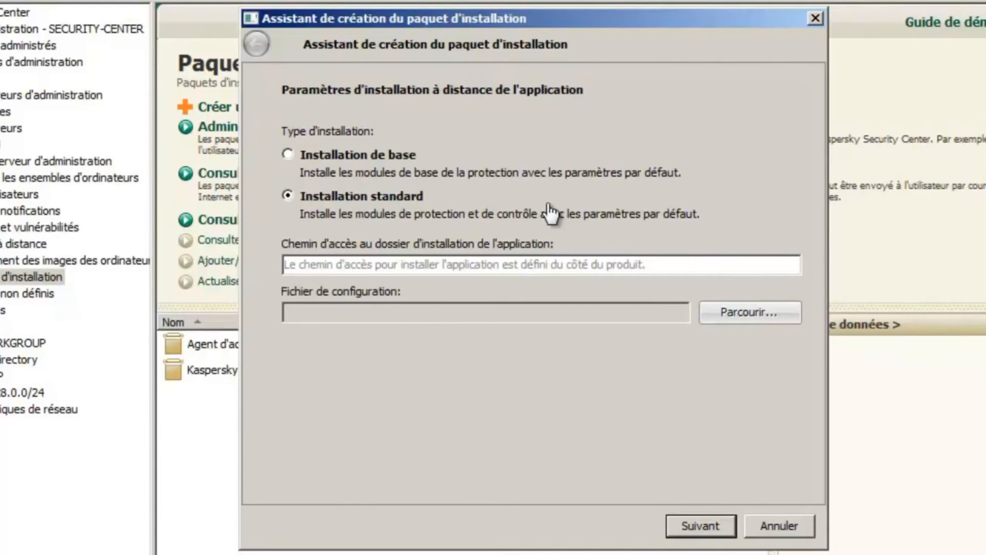
{"action": "left_click", "coordinate": [701, 528]}
{"action": "left_click", "coordinate": [769, 527]}
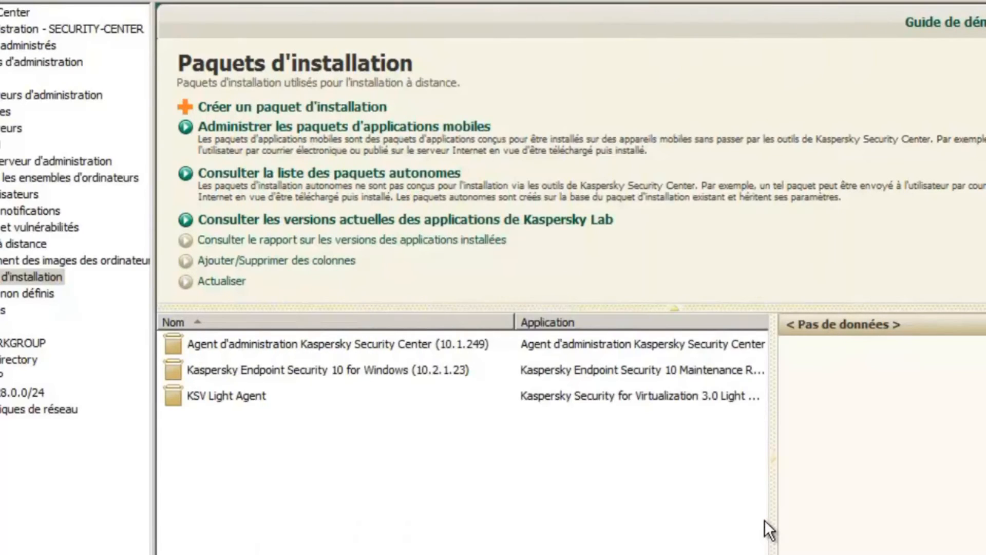
- Review the KSV Light Agent package's properties: modules to install, additional settings, key and incompatible applications
{"action": "left_click", "coordinate": [255, 396]}
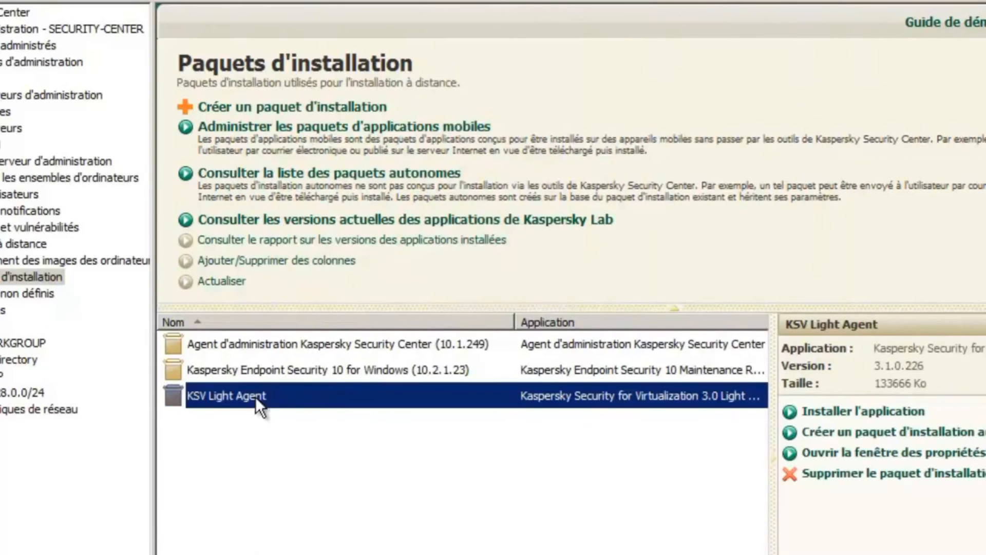
{"action": "double_click", "coordinate": [340, 394]}
{"action": "left_click", "coordinate": [205, 92]}
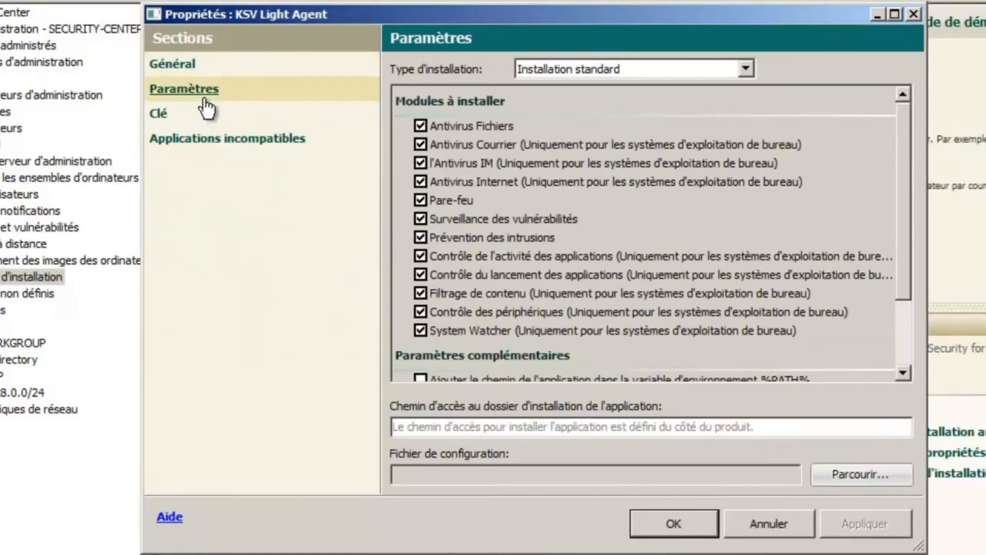
{"action": "left_click_drag", "start_coordinate": [903, 159], "coordinate": [902, 247]}
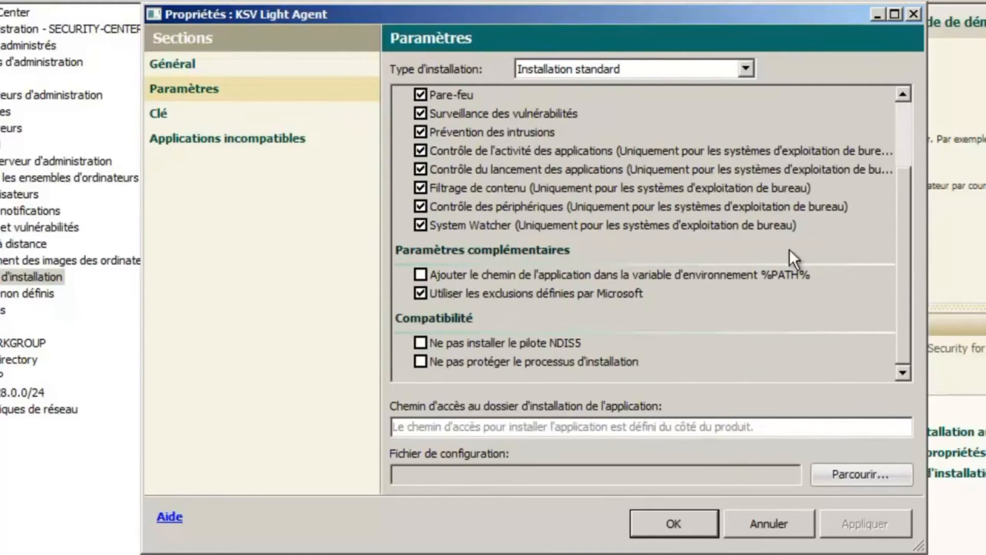
{"action": "left_click", "coordinate": [159, 119]}
{"action": "left_click", "coordinate": [180, 139]}
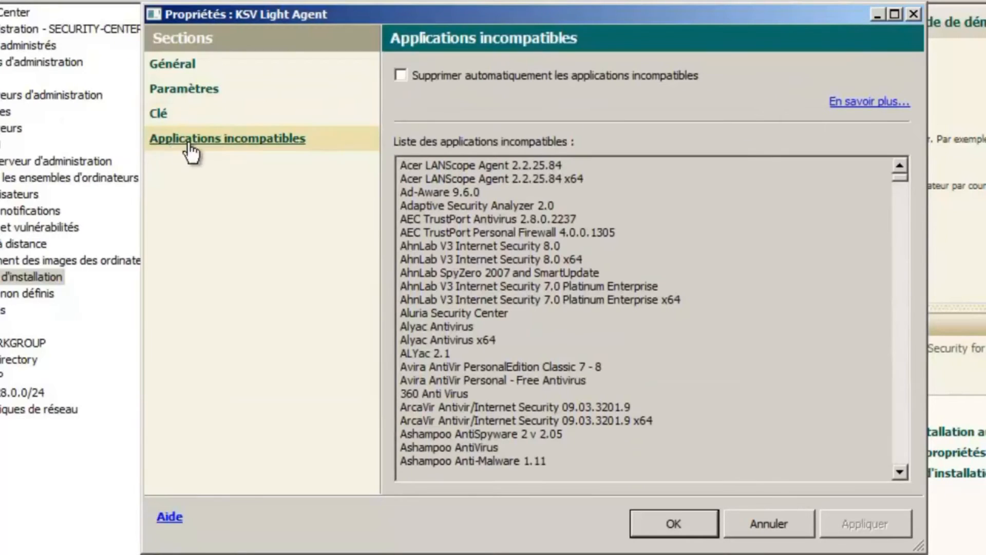
{"action": "left_click", "coordinate": [664, 519]}
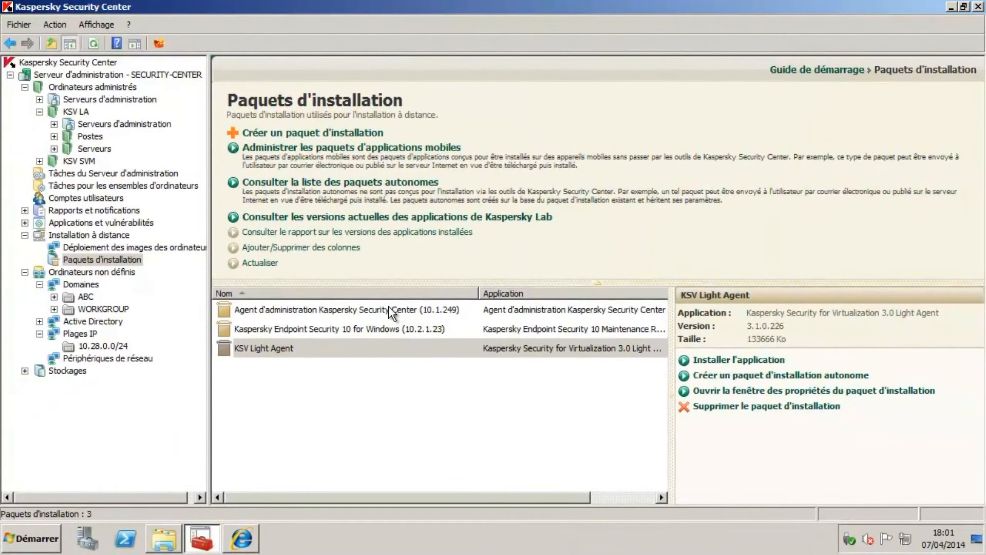
- Review the administration agent package's properties, enable the dynamic mode for VDI, and save the changes
{"action": "left_click", "coordinate": [389, 309]}
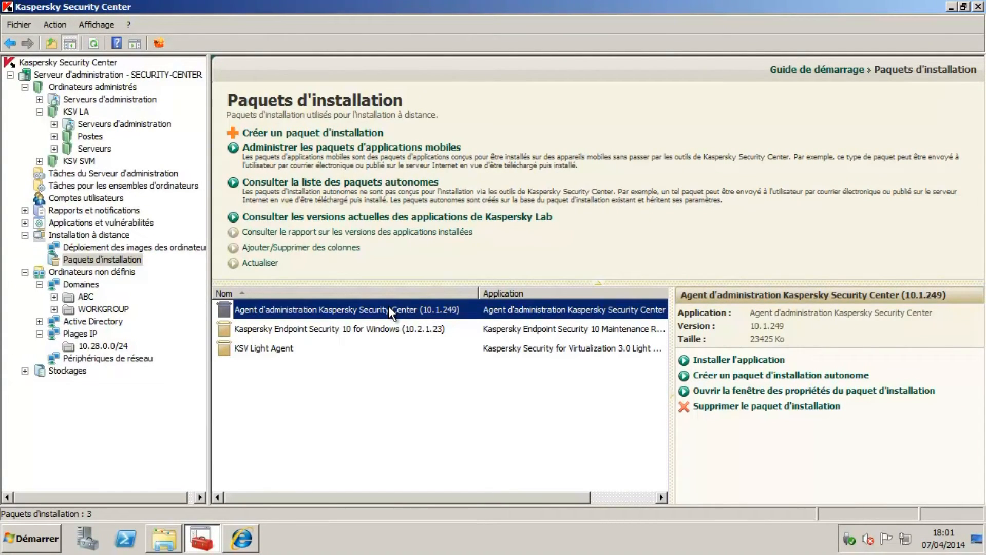
{"action": "double_click", "coordinate": [388, 306]}
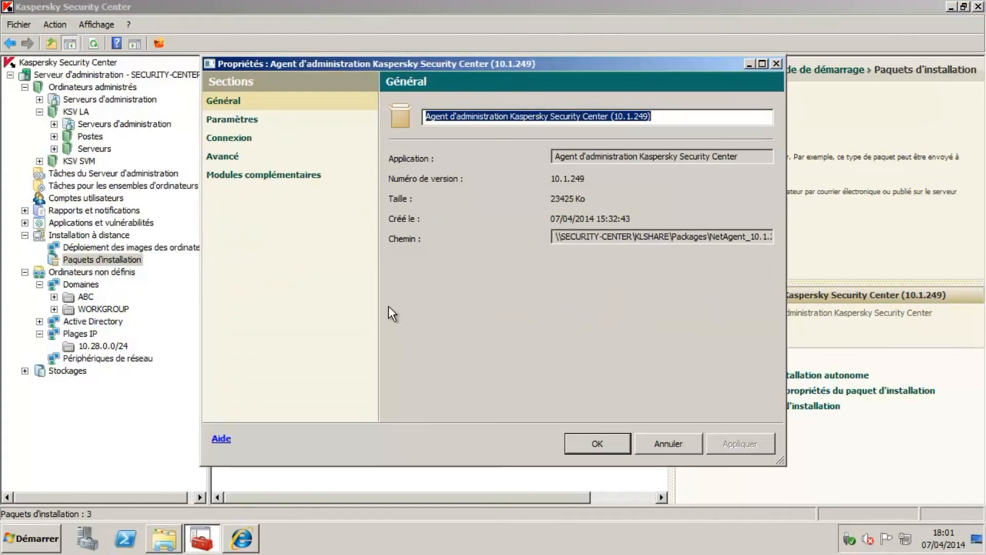
{"action": "left_click", "coordinate": [232, 119]}
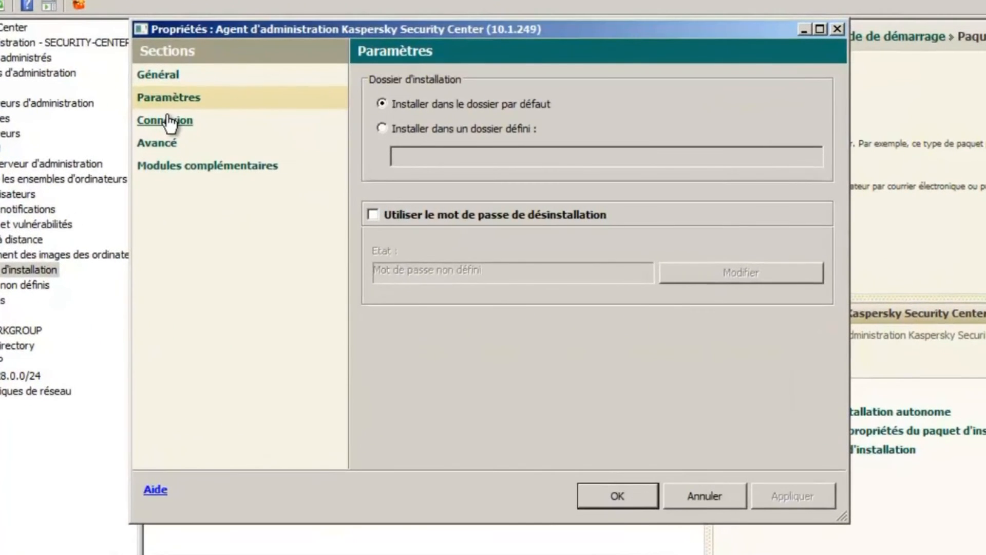
{"action": "left_click", "coordinate": [169, 122]}
{"action": "left_click", "coordinate": [161, 147]}
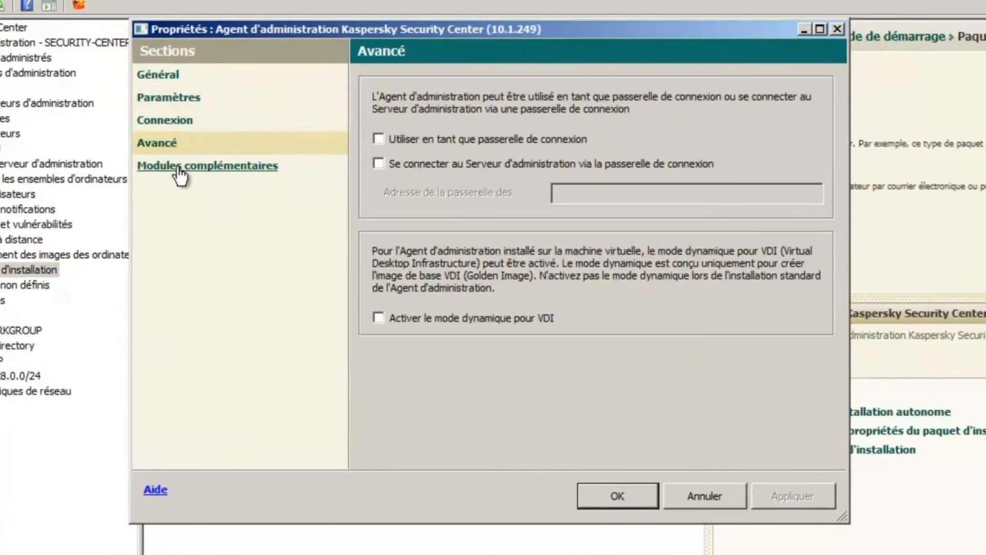
{"action": "left_click", "coordinate": [377, 317]}
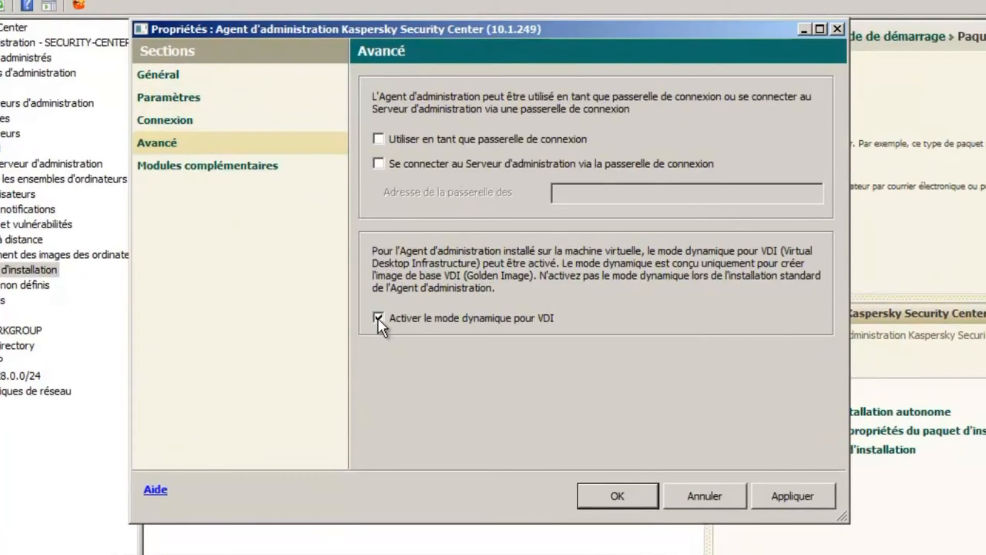
{"action": "left_click", "coordinate": [236, 169]}
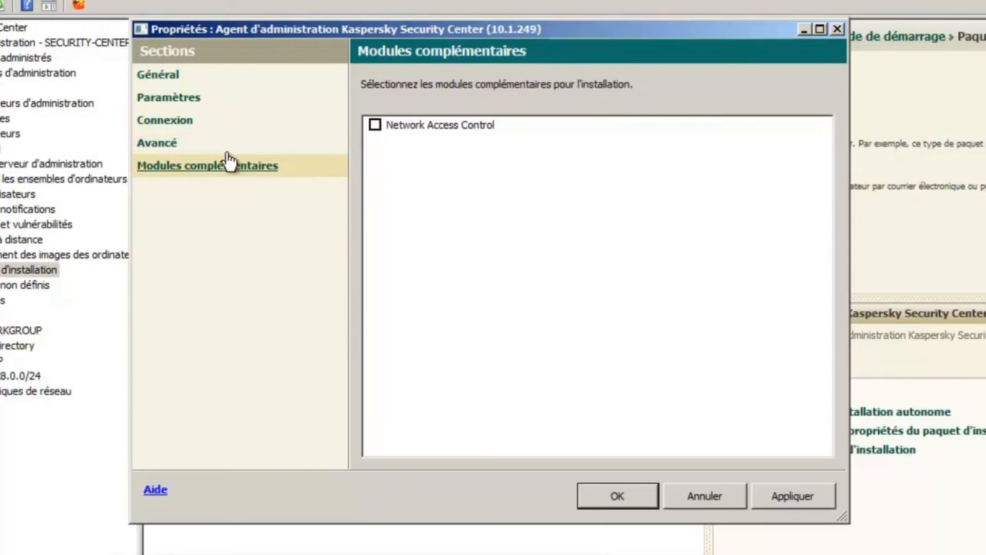
{"action": "left_click", "coordinate": [146, 77]}
{"action": "left_click", "coordinate": [621, 496]}
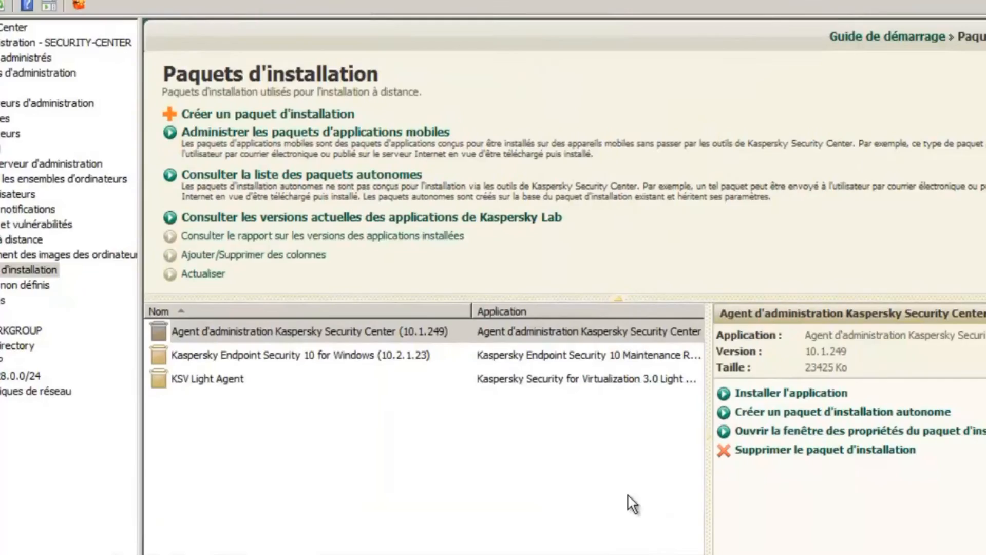
- Start a remote installation of the administration agent package on selected computers, choosing the whole KSV LA group
{"action": "left_click", "coordinate": [331, 329]}
{"action": "right_click", "coordinate": [331, 327]}
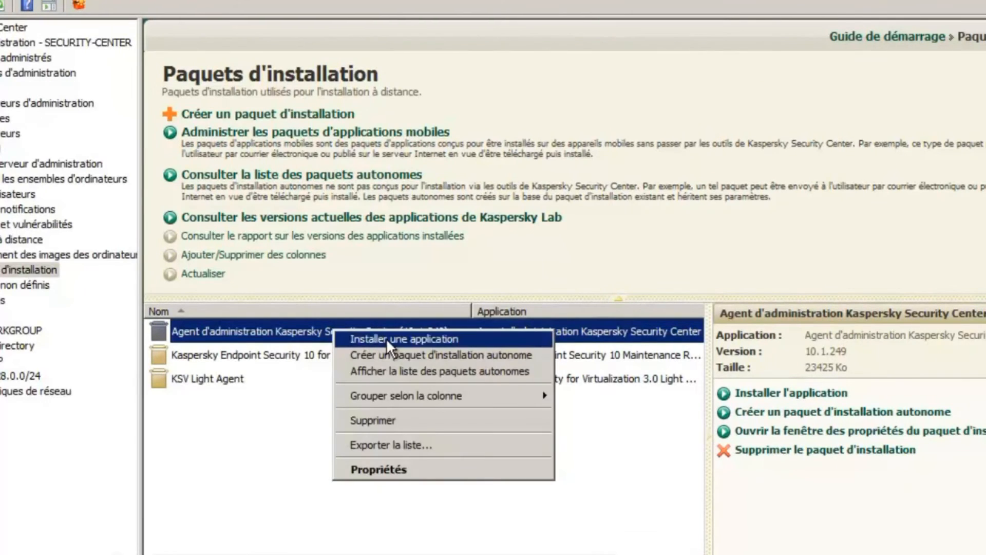
{"action": "left_click", "coordinate": [386, 337]}
{"action": "left_click", "coordinate": [322, 312]}
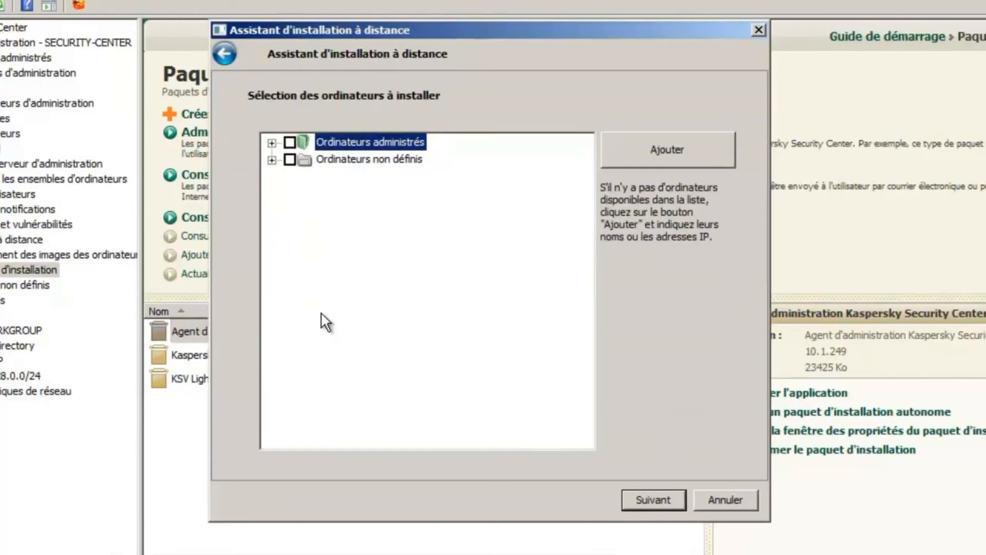
{"action": "left_click", "coordinate": [272, 143]}
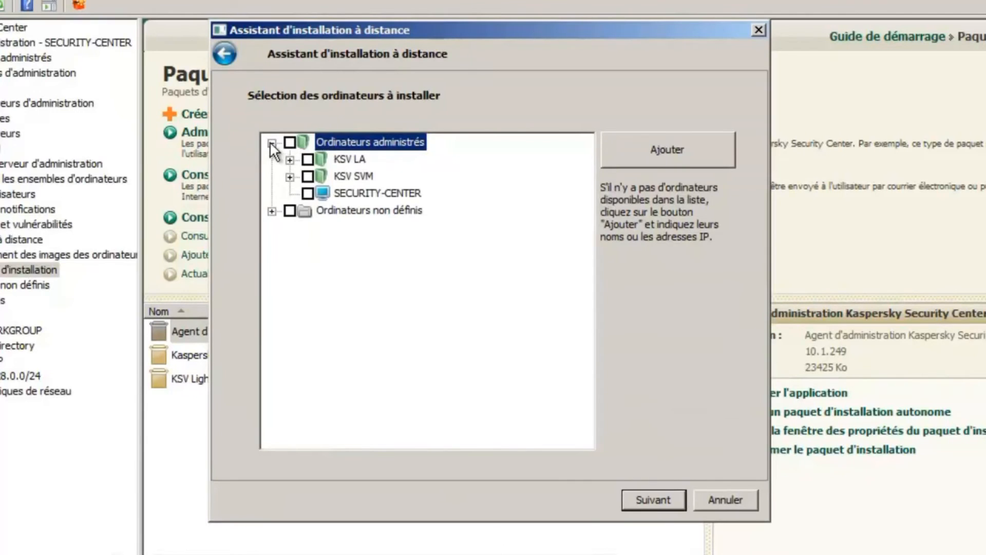
{"action": "left_click", "coordinate": [290, 160]}
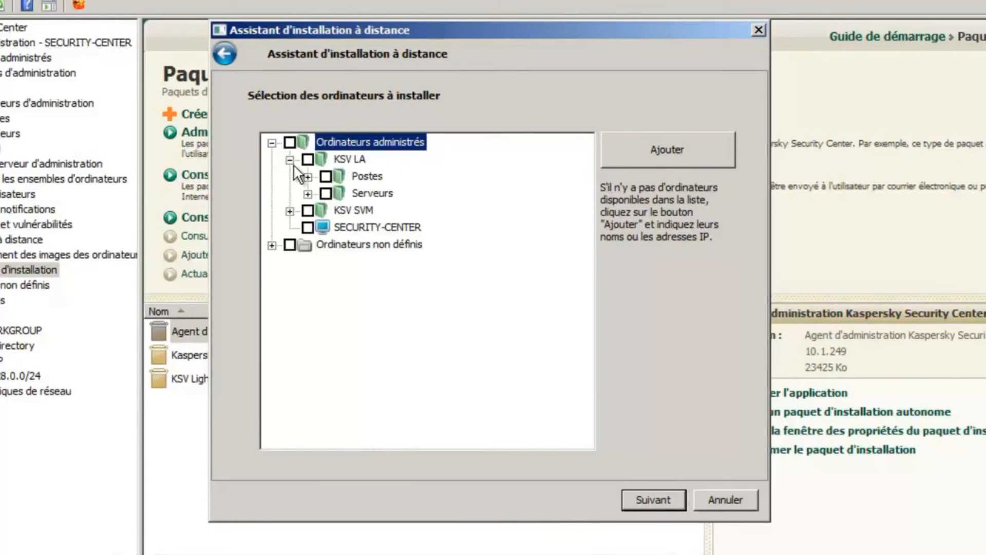
{"action": "left_click", "coordinate": [309, 162]}
{"action": "left_click", "coordinate": [643, 498]}
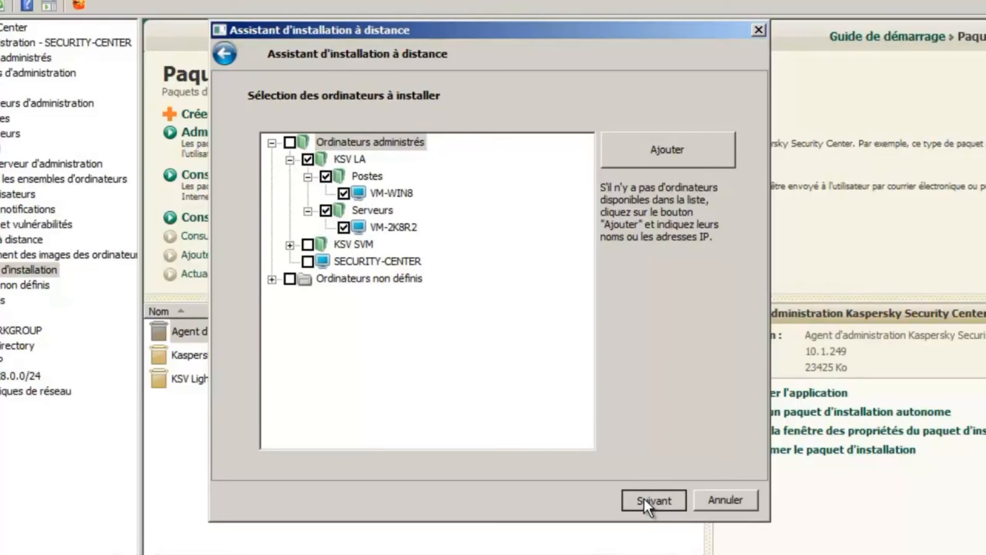
- Keep the default task settings with the user asked about restarts, and choose not to move the computers
{"action": "left_click", "coordinate": [643, 497]}
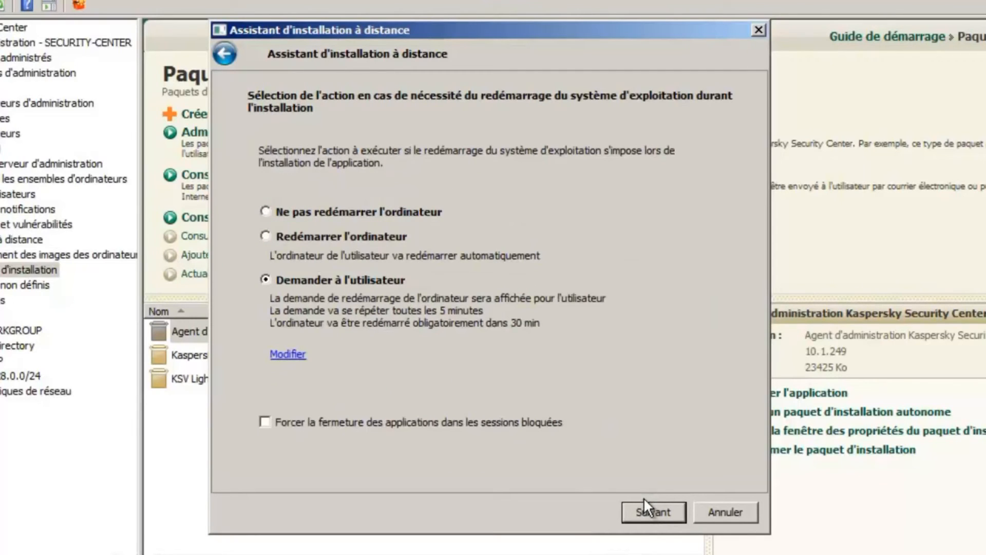
{"action": "left_click", "coordinate": [655, 508]}
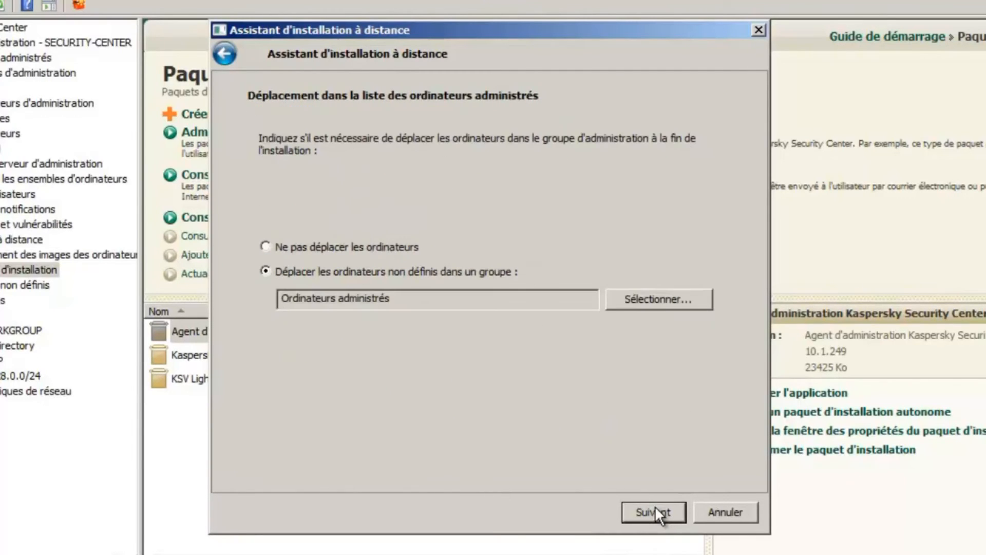
{"action": "left_click", "coordinate": [377, 247]}
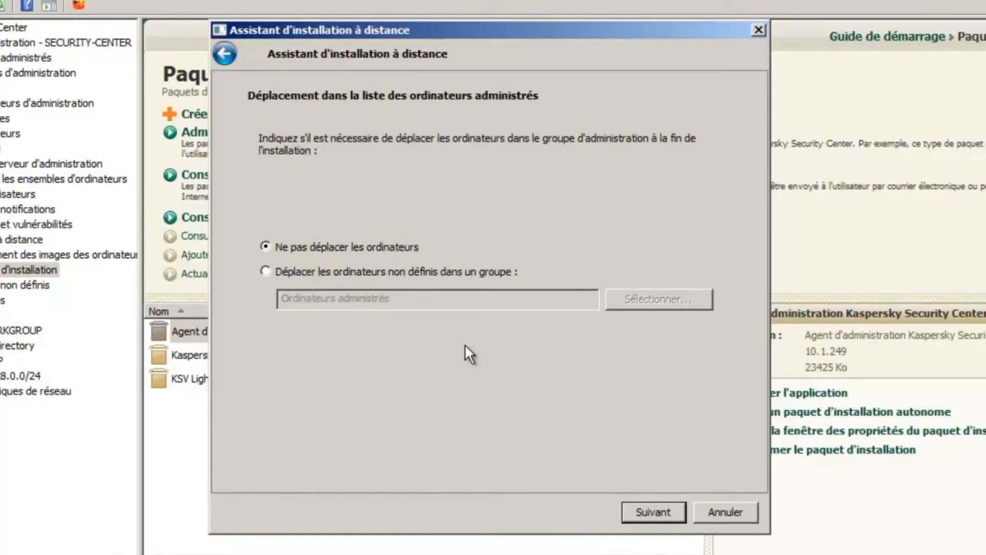
{"action": "left_click", "coordinate": [667, 511]}
- Add the account admin_abc with its password for administrator access to the target computers
{"action": "left_click", "coordinate": [647, 221]}
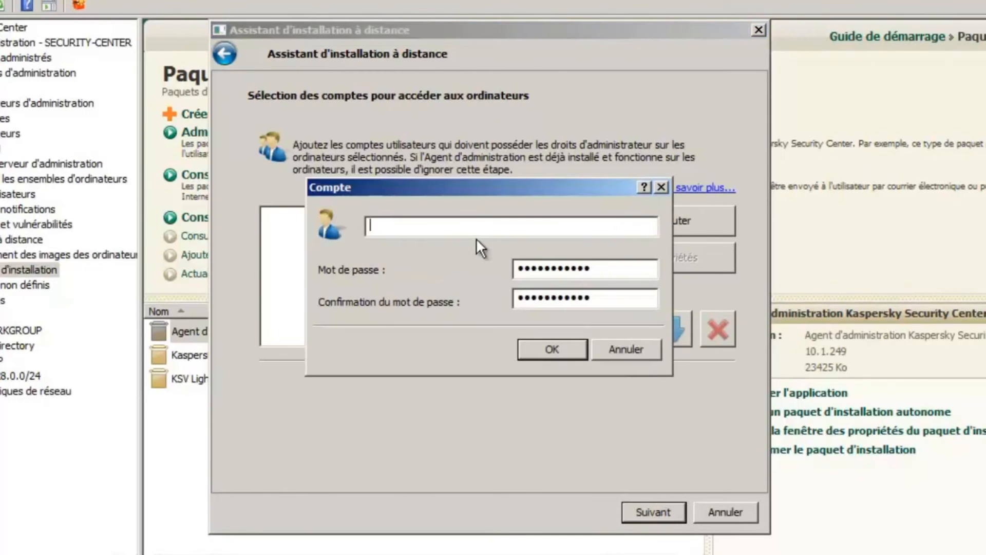
{"action": "type", "text": "admin_abc"}
{"action": "key", "text": "Tab"}
{"action": "type", "text": "************"}
{"action": "left_click", "coordinate": [568, 344]}
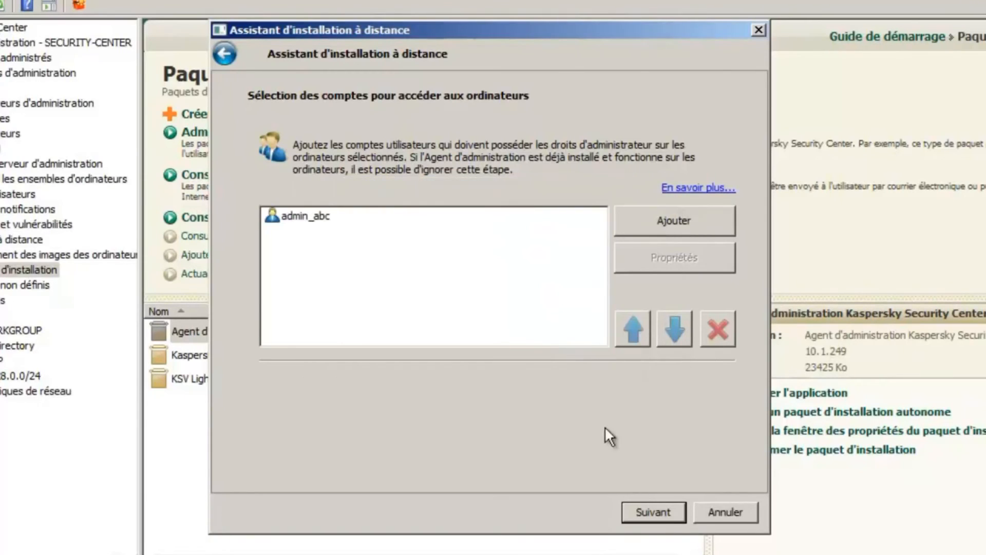
- Launch the administration agent installation, finish the wizard, and select its task to view the status
{"action": "left_click", "coordinate": [654, 508]}
{"action": "left_click", "coordinate": [655, 508]}
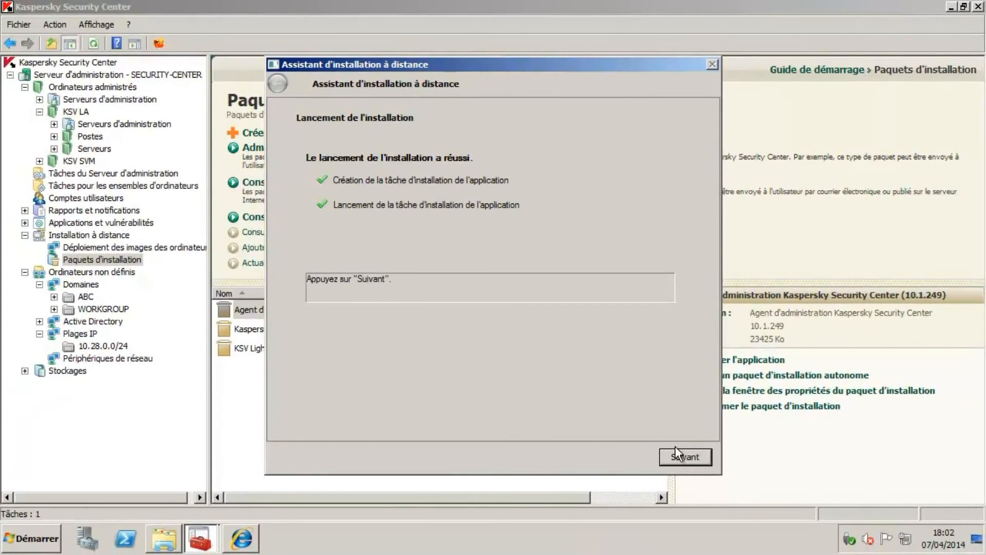
{"action": "left_click", "coordinate": [676, 450]}
{"action": "left_click", "coordinate": [295, 267]}
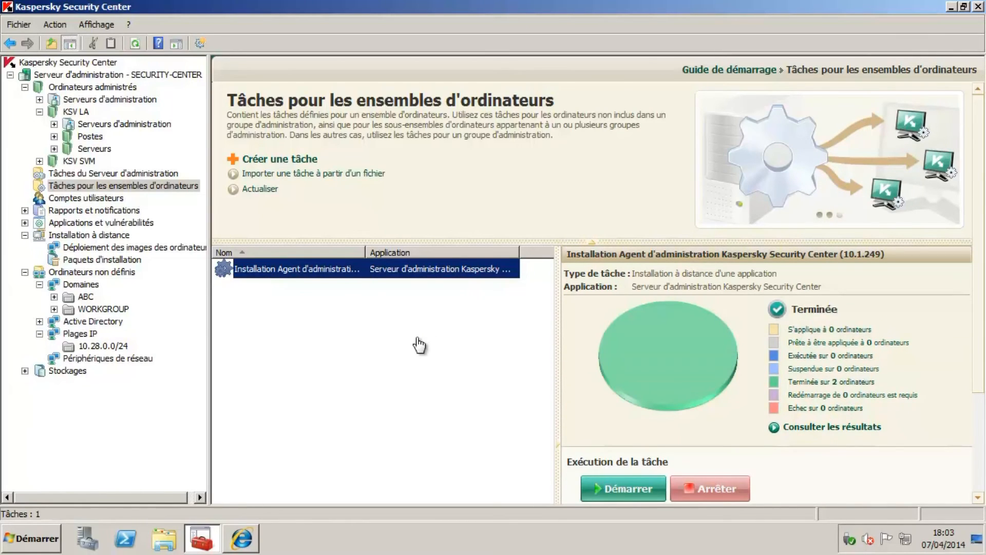
- Check the administration agent version on VM-WIN8 in the Postes group and on VM-2K8R2 in the Serveurs group
{"action": "left_click", "coordinate": [87, 136]}
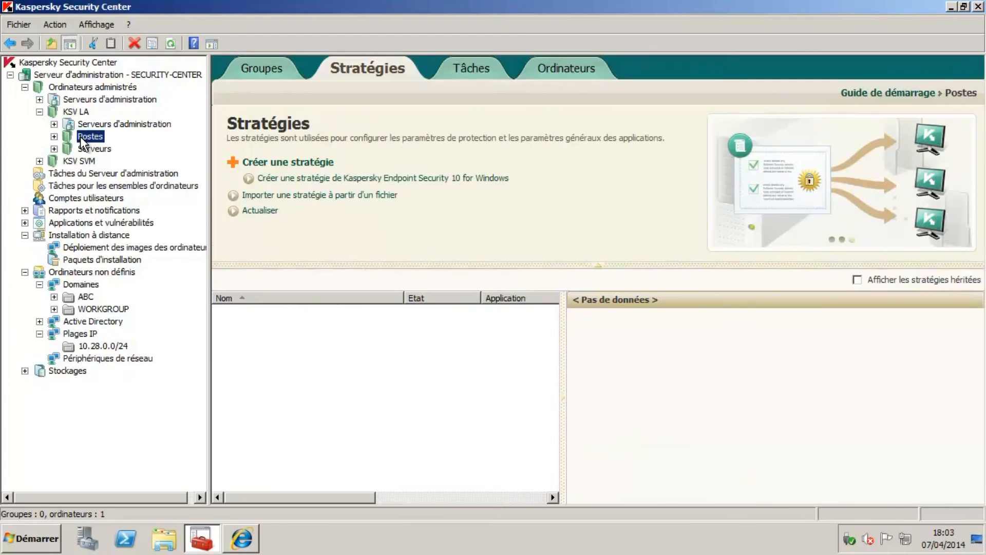
{"action": "left_click", "coordinate": [574, 69]}
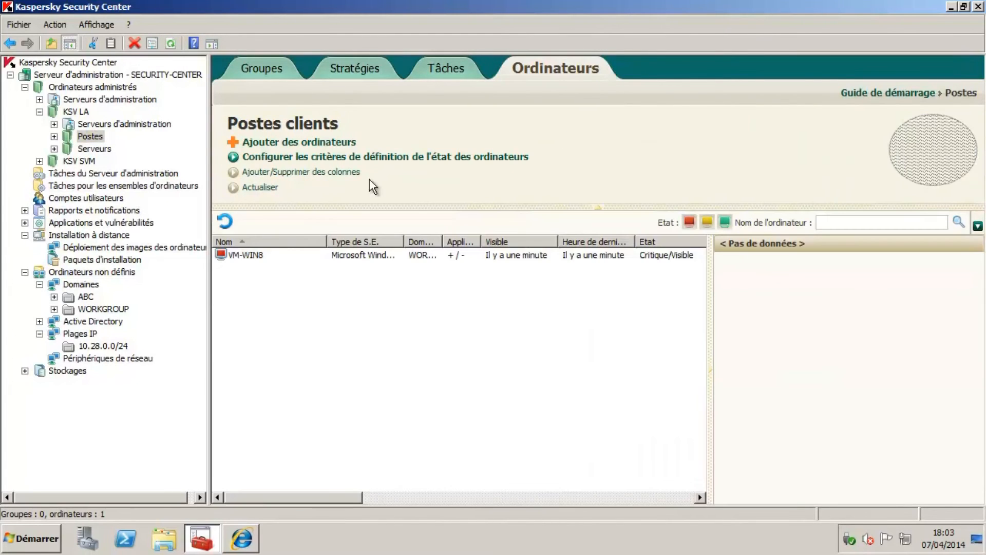
{"action": "left_click", "coordinate": [246, 255]}
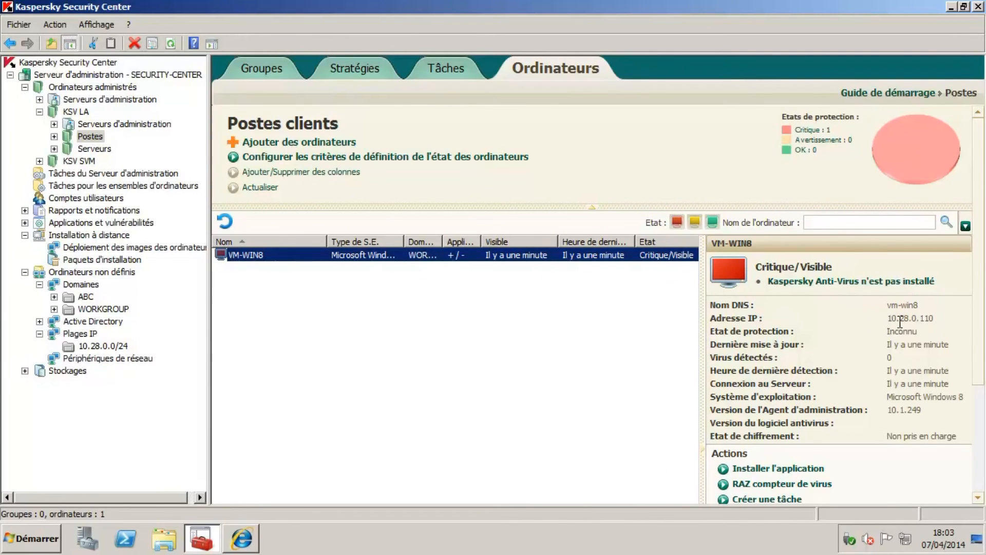
{"action": "left_click_drag", "start_coordinate": [887, 410], "coordinate": [929, 410]}
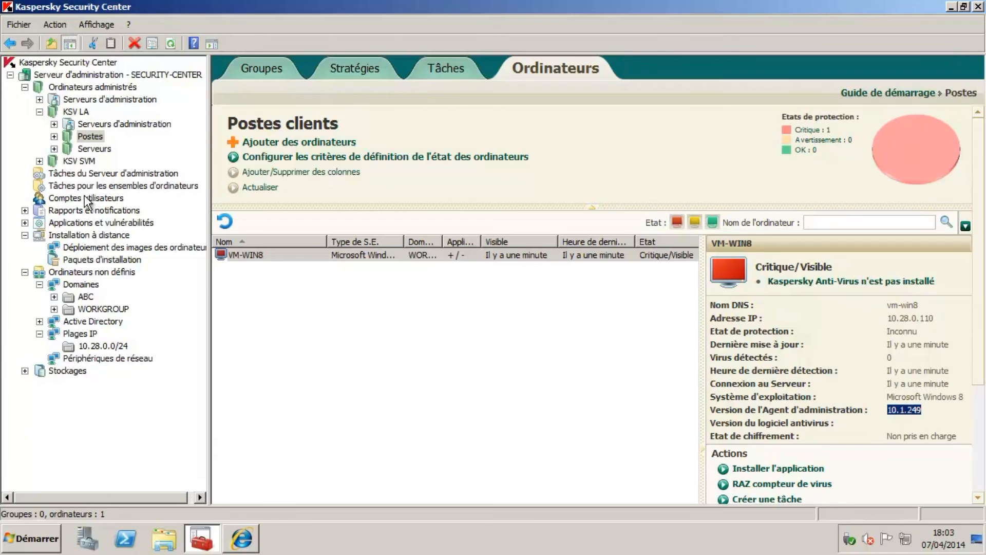
{"action": "left_click", "coordinate": [91, 149]}
{"action": "left_click", "coordinate": [290, 258]}
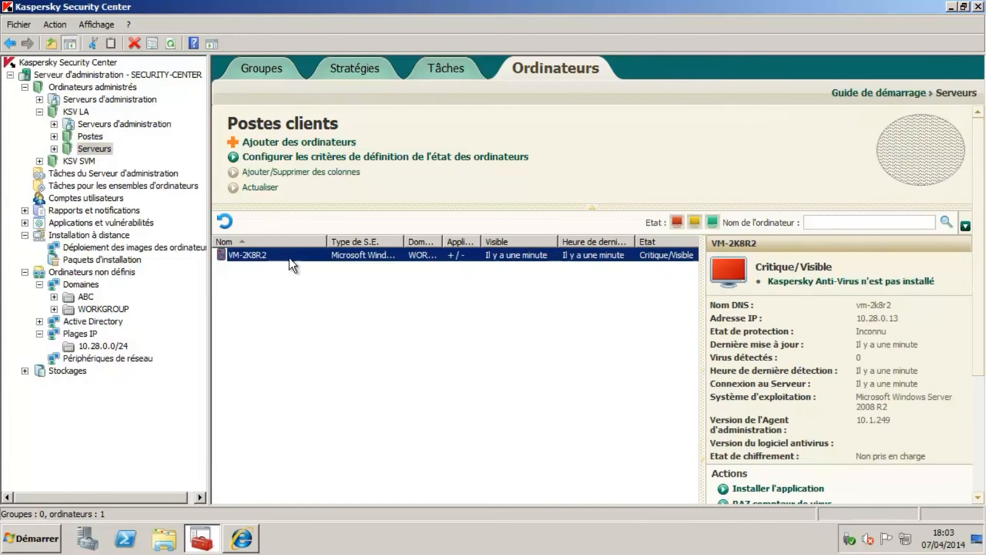
{"action": "left_click_drag", "start_coordinate": [864, 421], "coordinate": [892, 420]}
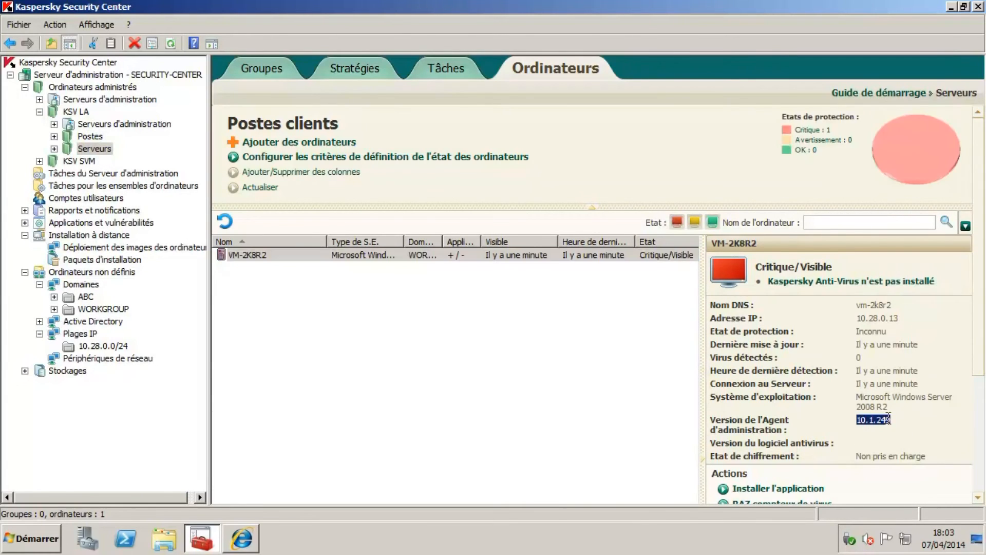
{"action": "left_click", "coordinate": [544, 375]}
{"action": "left_click", "coordinate": [256, 260]}
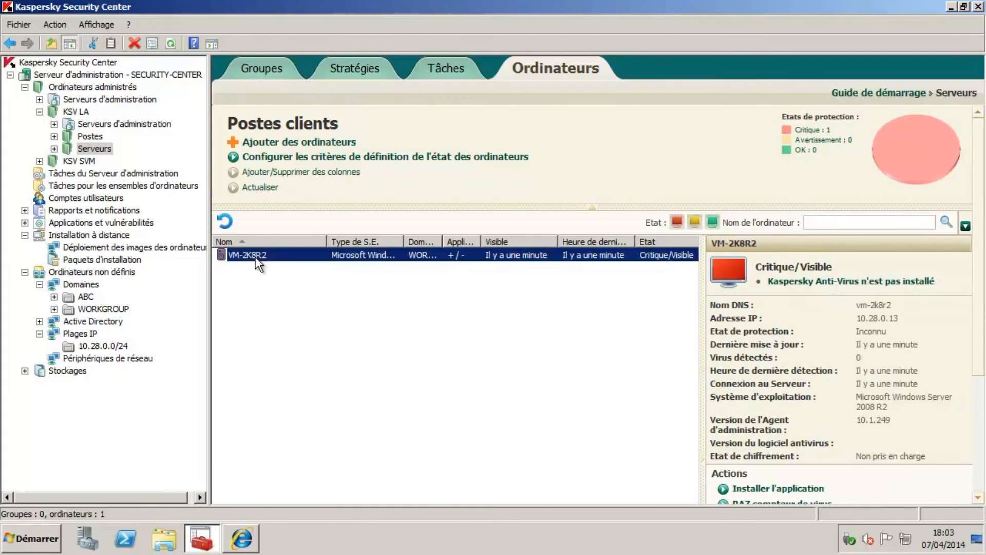
- Examine the automatic installation settings in the KSV LA group's properties without changing them
{"action": "left_click", "coordinate": [133, 260]}
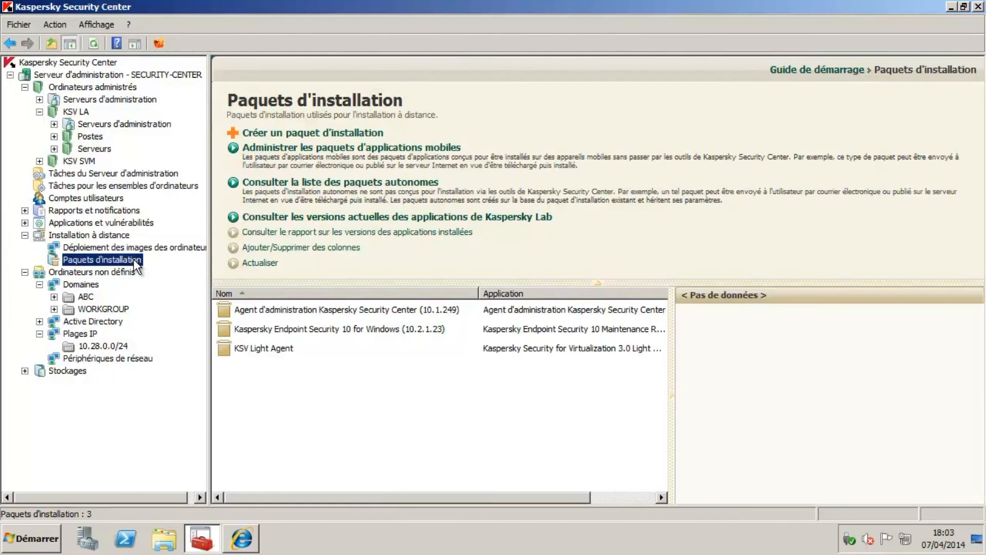
{"action": "right_click", "coordinate": [82, 112]}
{"action": "left_click", "coordinate": [135, 260]}
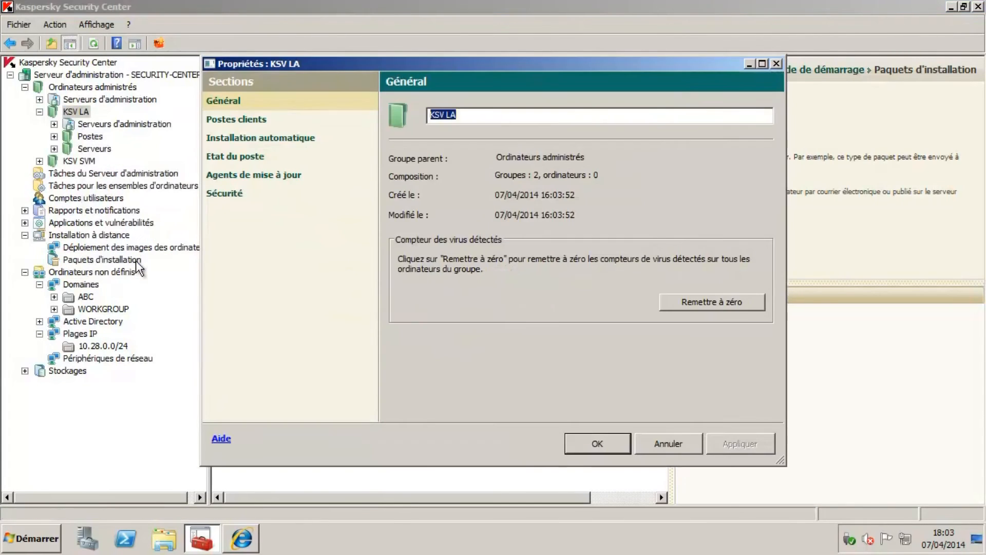
{"action": "left_click", "coordinate": [222, 145]}
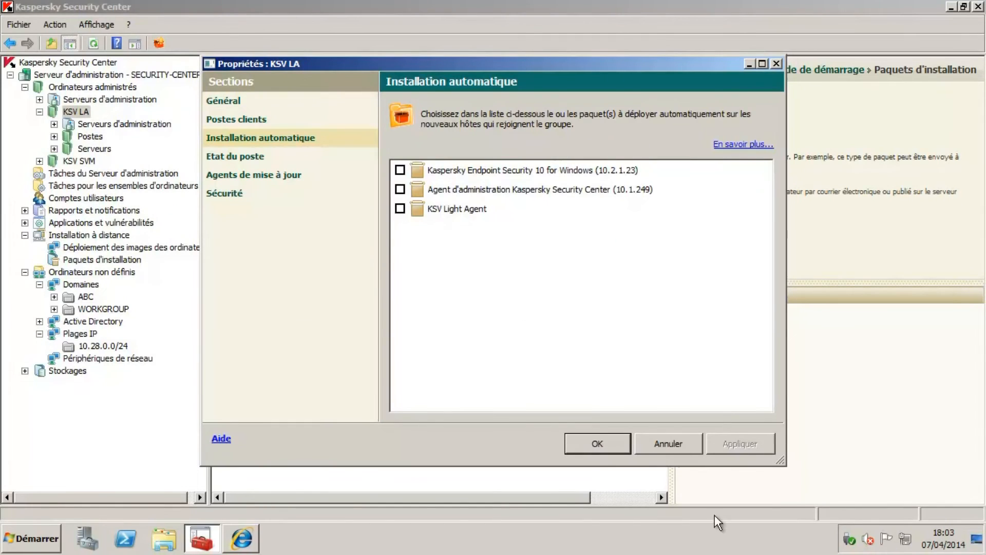
{"action": "left_click", "coordinate": [684, 446]}
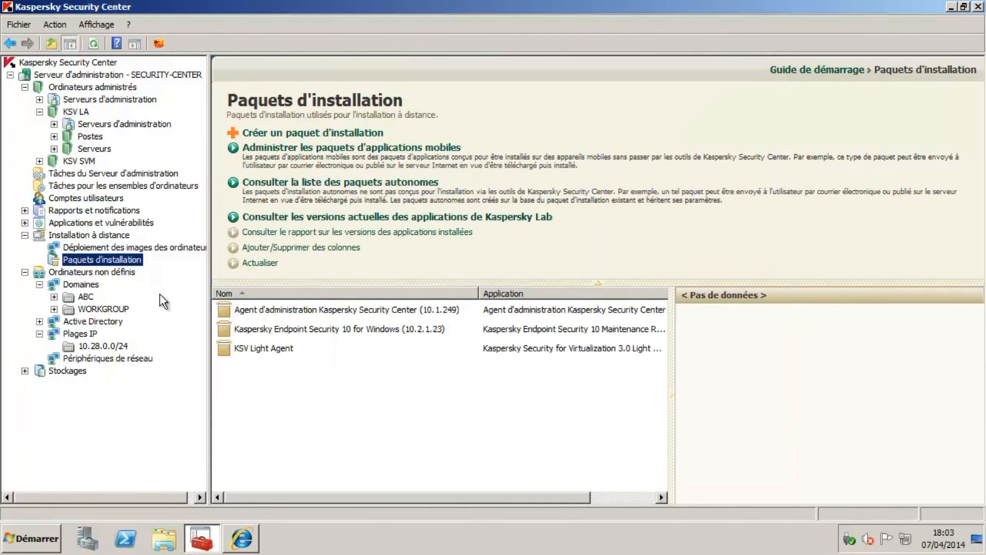
- Start a remote installation of the KSV Light Agent package on selected computers, choosing the whole KSV LA group
{"action": "left_click", "coordinate": [290, 348]}
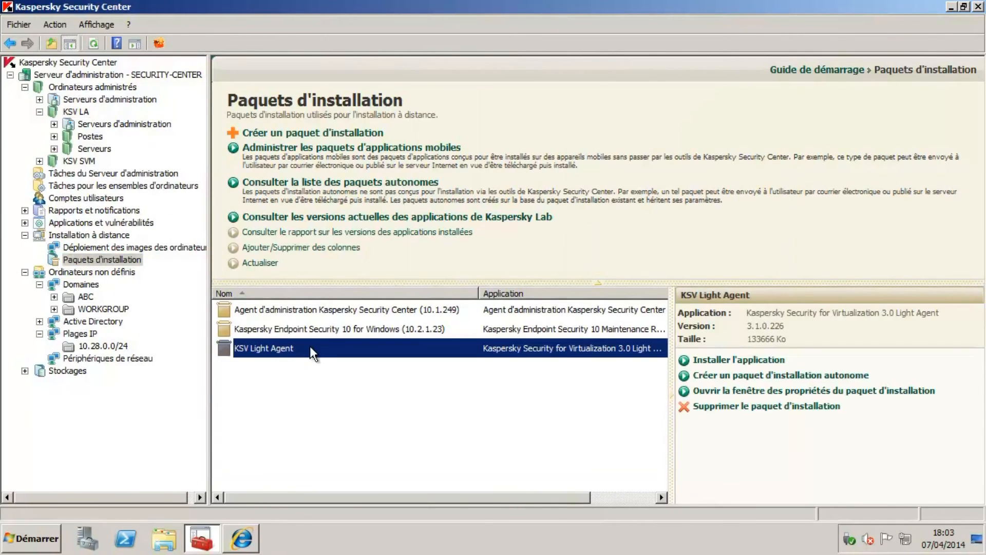
{"action": "left_click", "coordinate": [724, 360]}
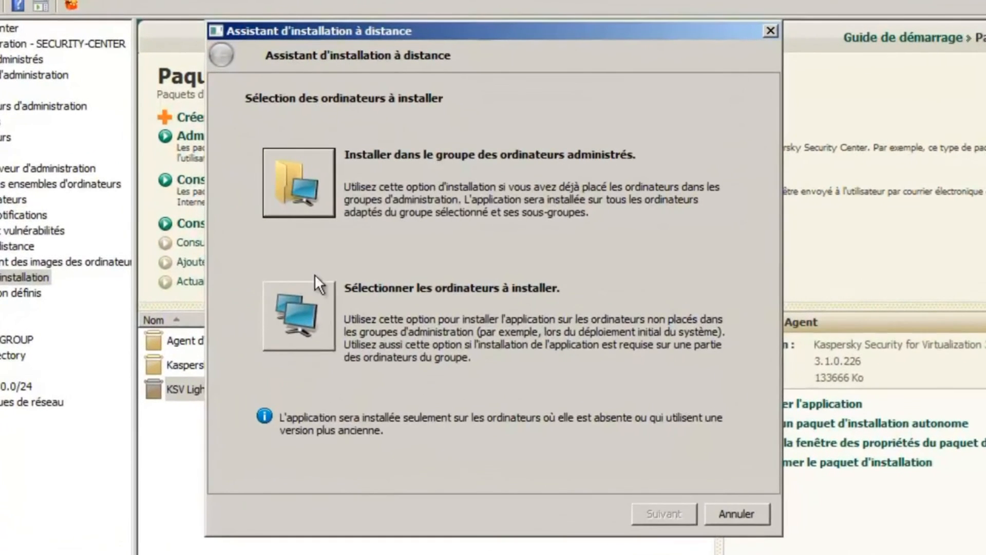
{"action": "left_click", "coordinate": [304, 291]}
{"action": "left_click", "coordinate": [270, 147]}
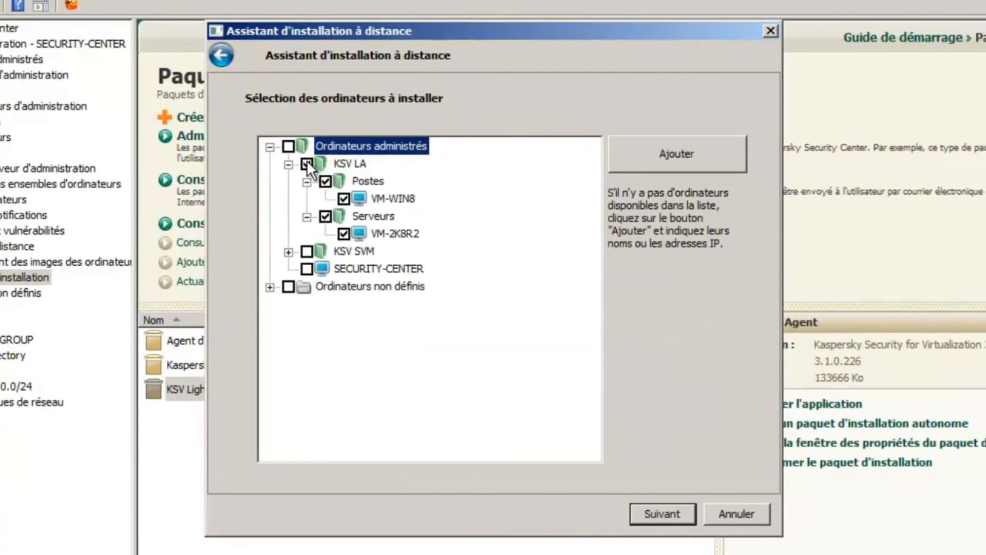
{"action": "left_click", "coordinate": [671, 508]}
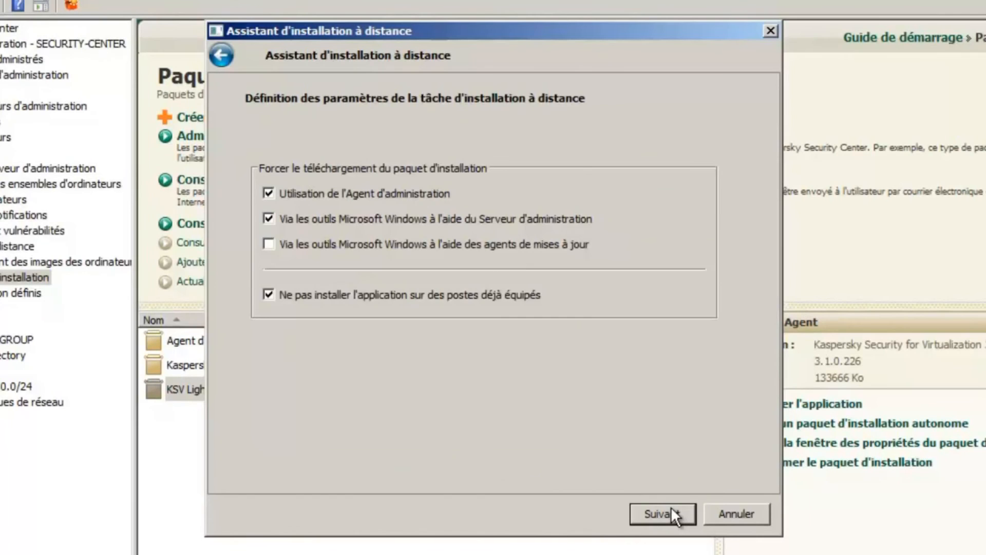
- Keep the default package download settings and continue the Light Agent installation without selecting a key
{"action": "left_click", "coordinate": [672, 508]}
{"action": "left_click", "coordinate": [671, 509]}
{"action": "left_click", "coordinate": [555, 326]}
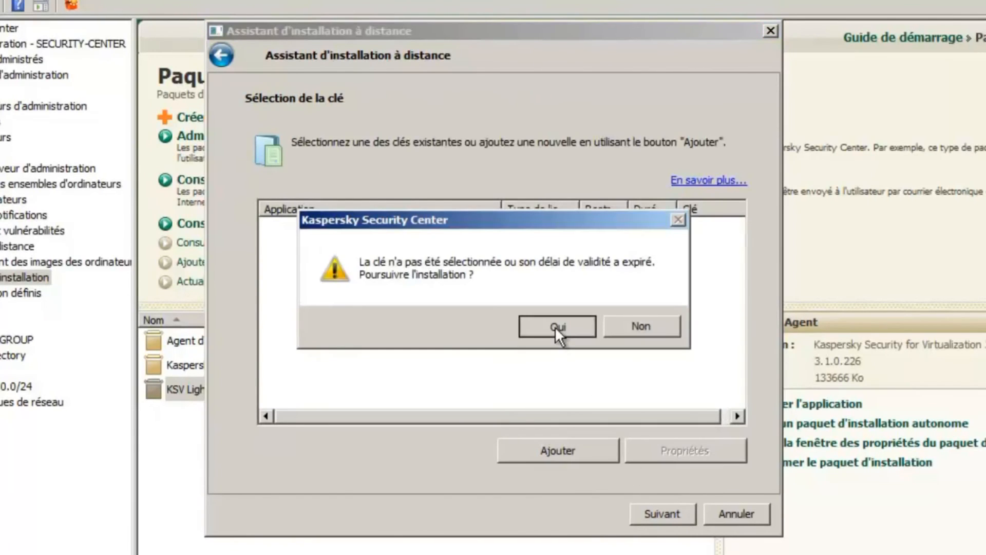
- Complete the Light Agent remote installation with the default restart and incompatible-application settings, add no accounts, and launch the installation task
{"action": "left_click", "coordinate": [675, 524]}
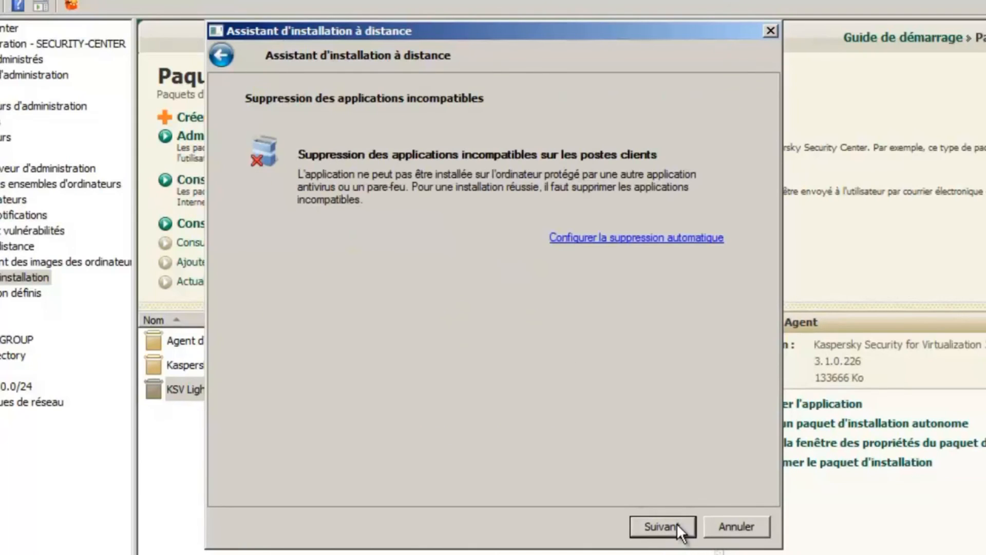
{"action": "left_click", "coordinate": [676, 522]}
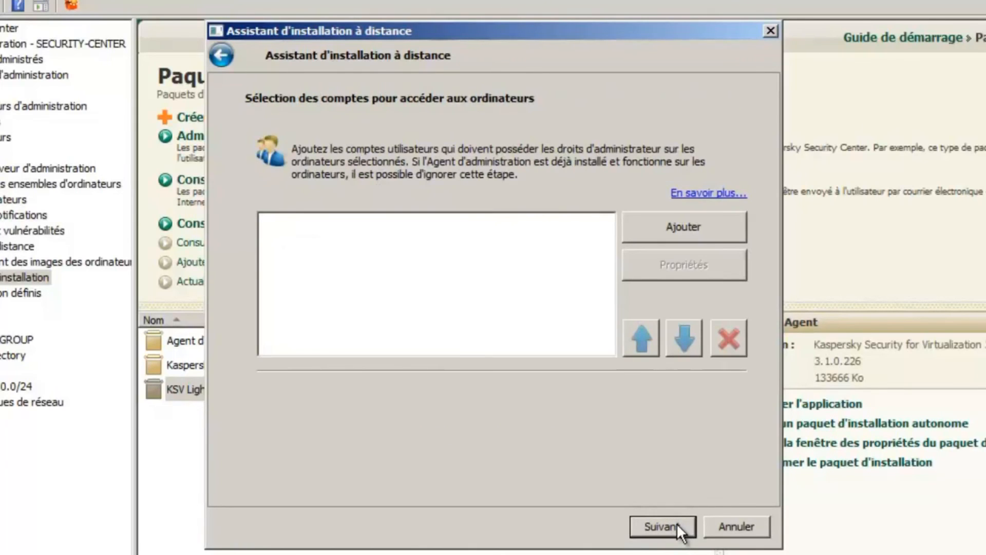
{"action": "left_click", "coordinate": [676, 522]}
{"action": "left_click", "coordinate": [677, 522]}
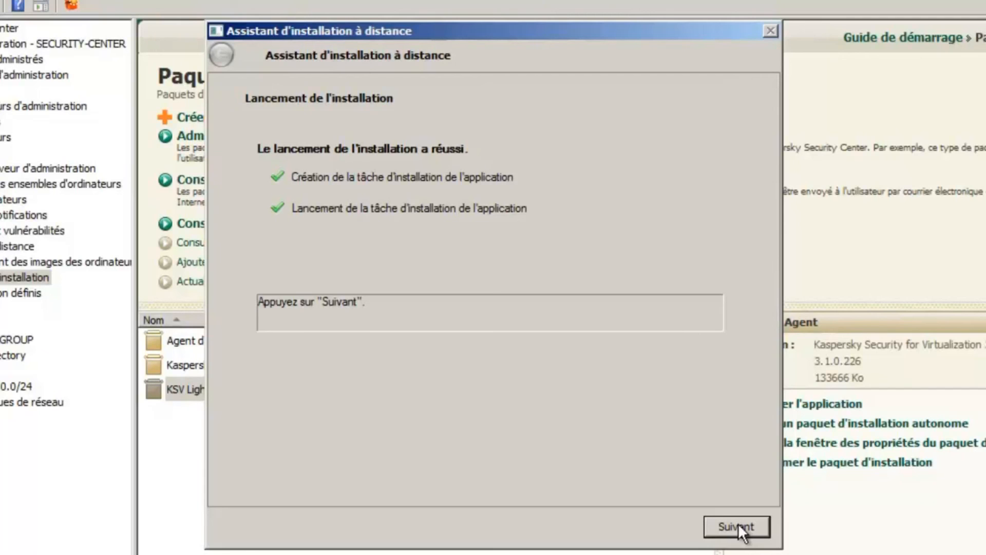
{"action": "left_click", "coordinate": [737, 526]}
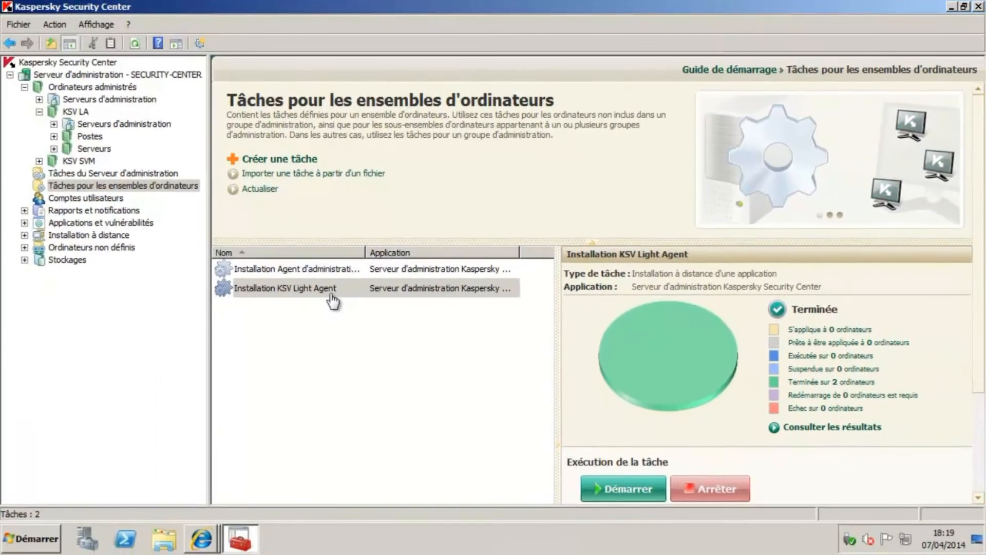
- Check the status of the KSV Light Agent installation task and the administration agent and antivirus versions on VM-WIN8 in Postes
{"action": "left_click", "coordinate": [320, 286]}
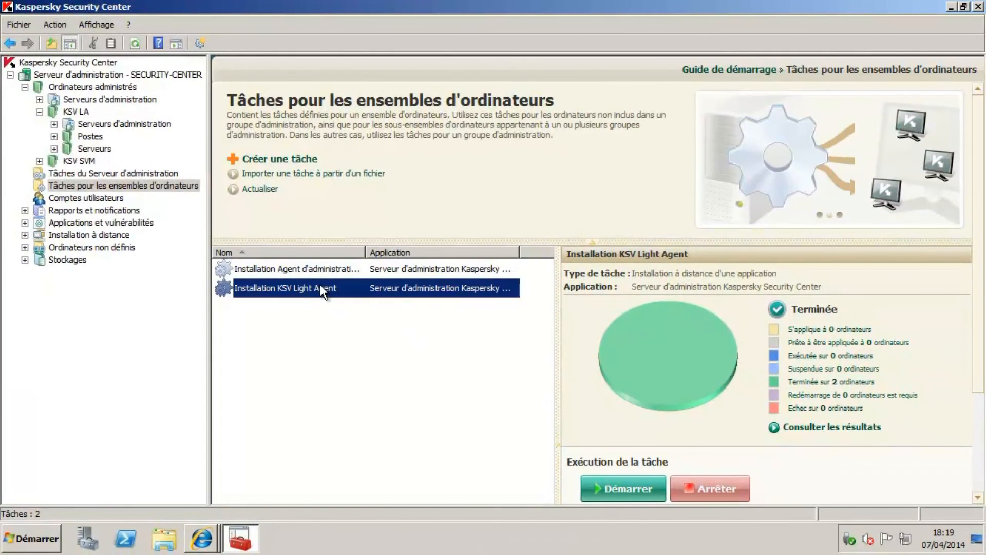
{"action": "left_click", "coordinate": [92, 137]}
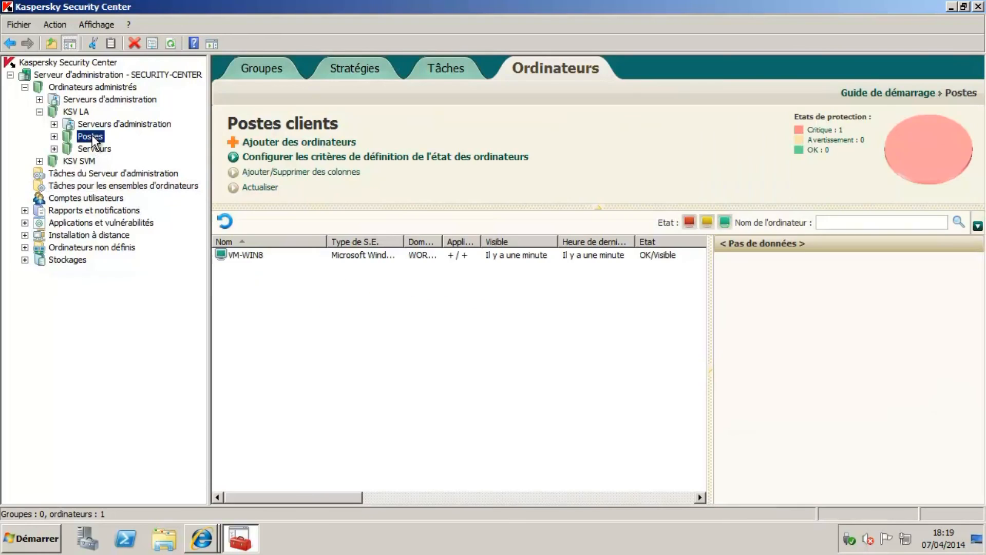
{"action": "left_click", "coordinate": [248, 257]}
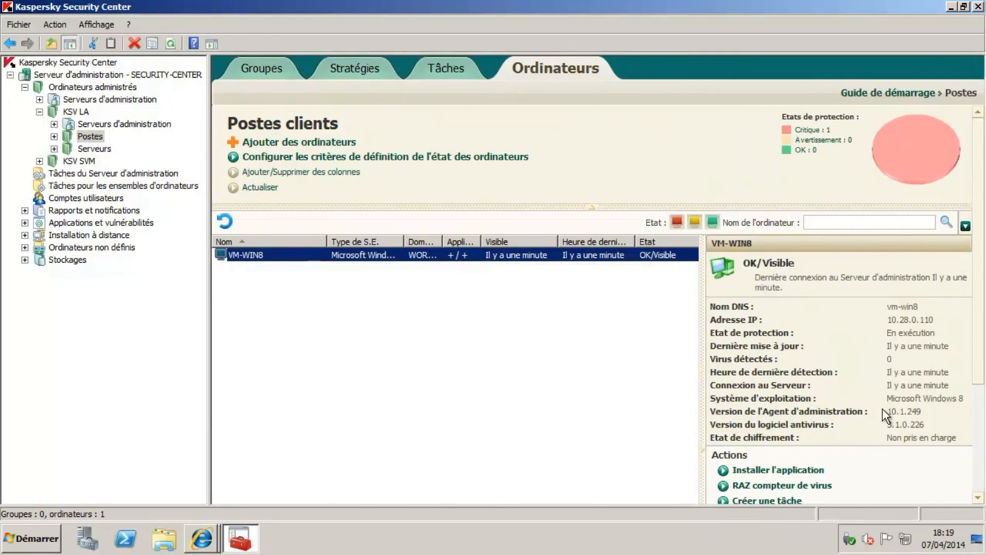
{"action": "left_click_drag", "start_coordinate": [896, 409], "coordinate": [922, 424]}
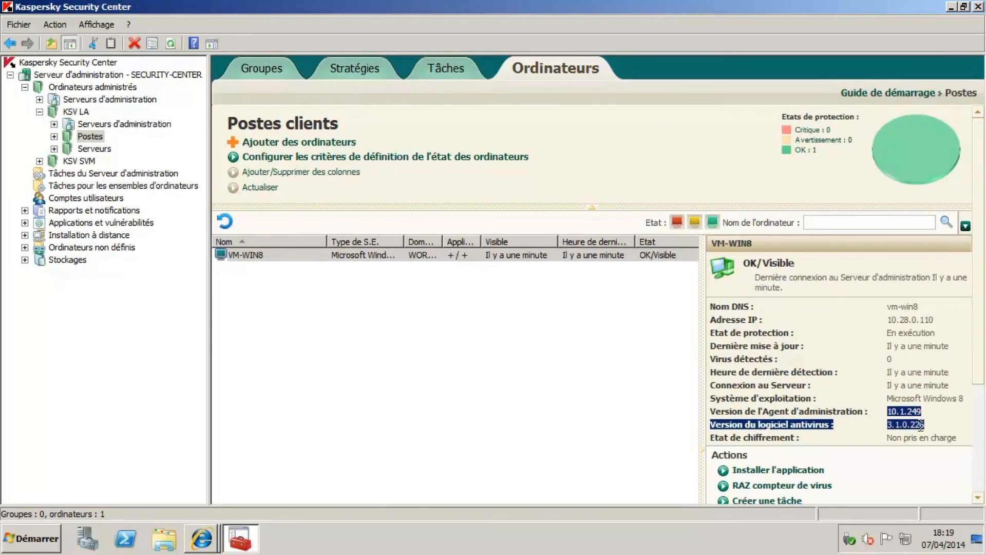
- Check the status of the administration agent and the Light Agent in the applications of VM-WIN8's properties
{"action": "double_click", "coordinate": [298, 254]}
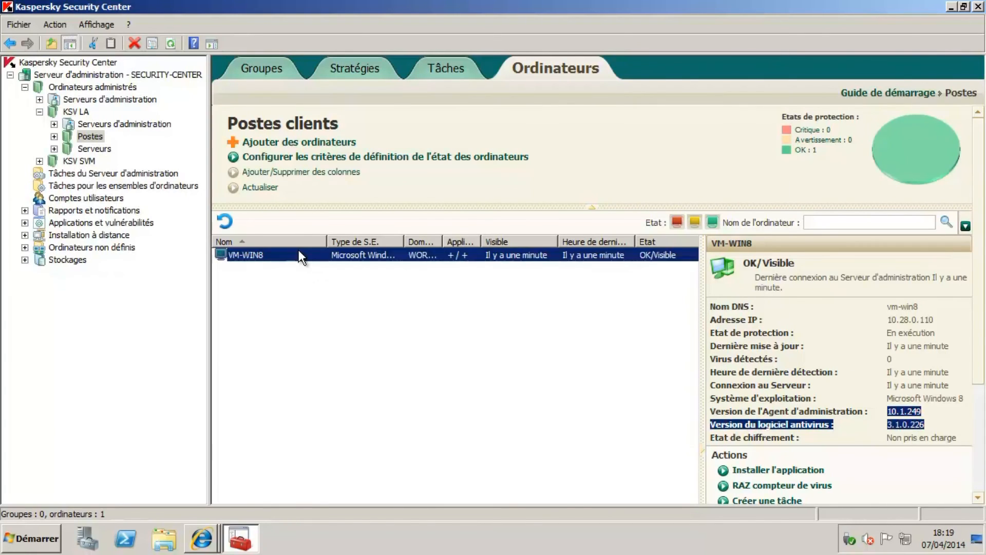
{"action": "left_click", "coordinate": [228, 140]}
{"action": "left_click", "coordinate": [469, 159]}
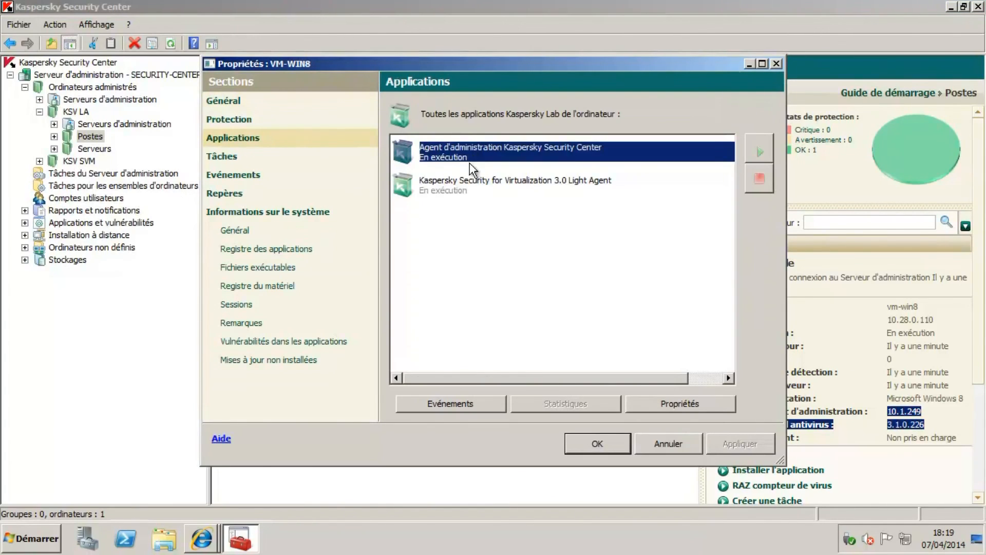
{"action": "left_click", "coordinate": [459, 193]}
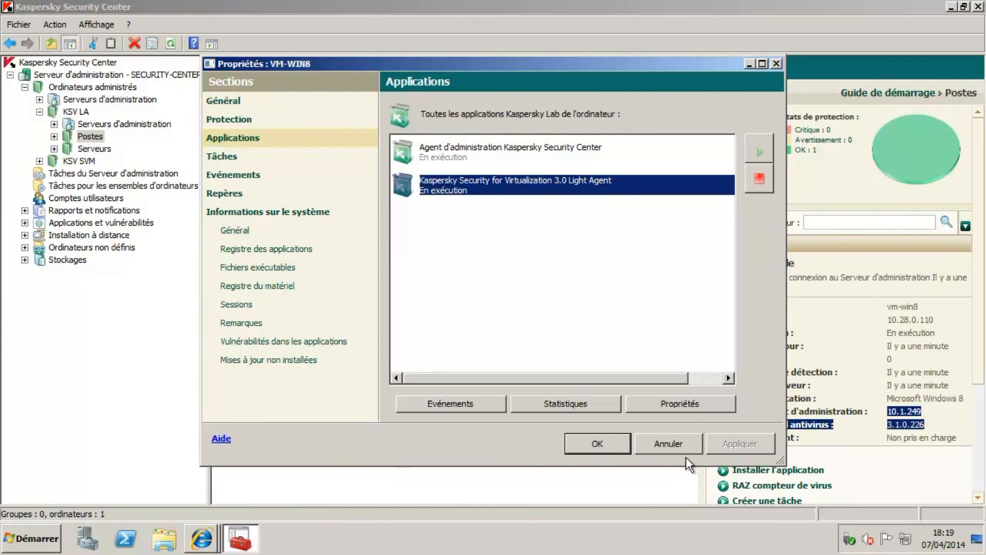
- Examine the protection statistics of Kaspersky Security for Virtualization 3.0 Light Agent on VM-WIN8 and close the computer's properties
{"action": "left_click", "coordinate": [563, 403]}
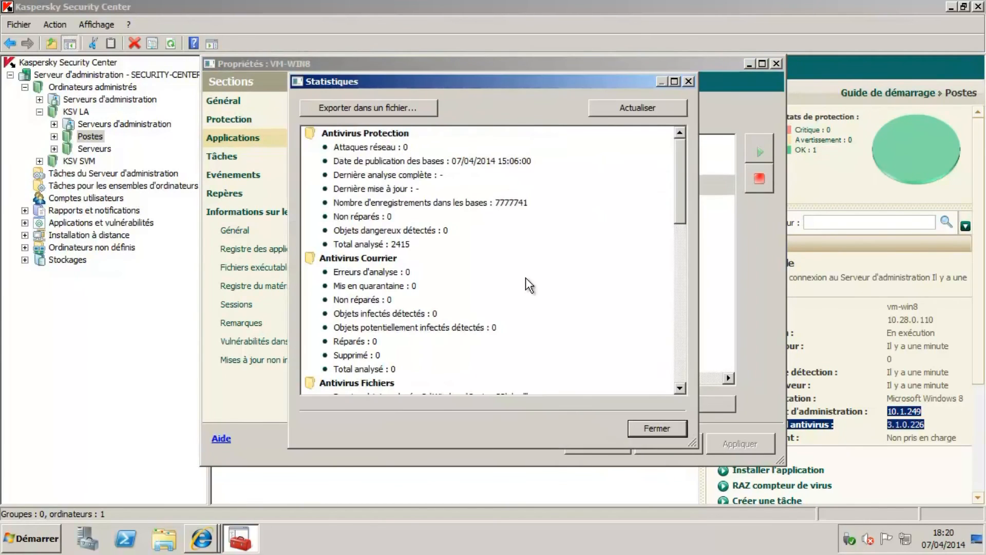
{"action": "left_click", "coordinate": [458, 167]}
{"action": "scroll", "coordinate": [458, 167], "scroll_direction": "down", "scroll_amount": 8}
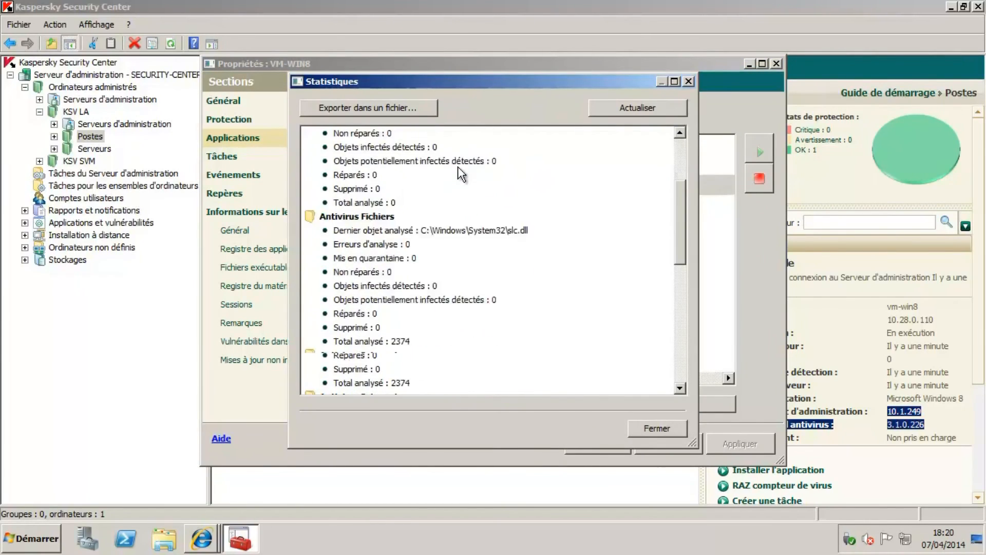
{"action": "scroll", "coordinate": [457, 166], "scroll_direction": "down", "scroll_amount": 4}
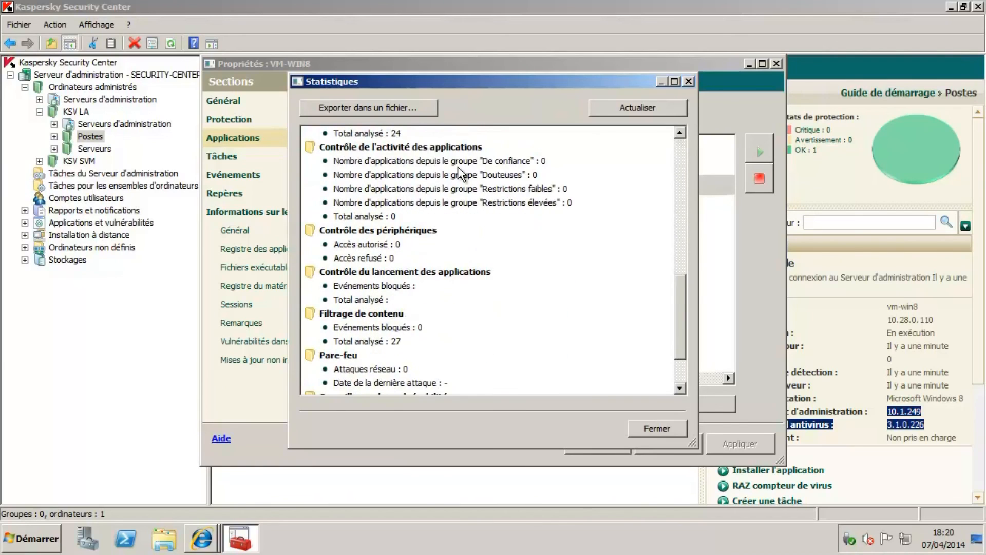
{"action": "left_click", "coordinate": [660, 431]}
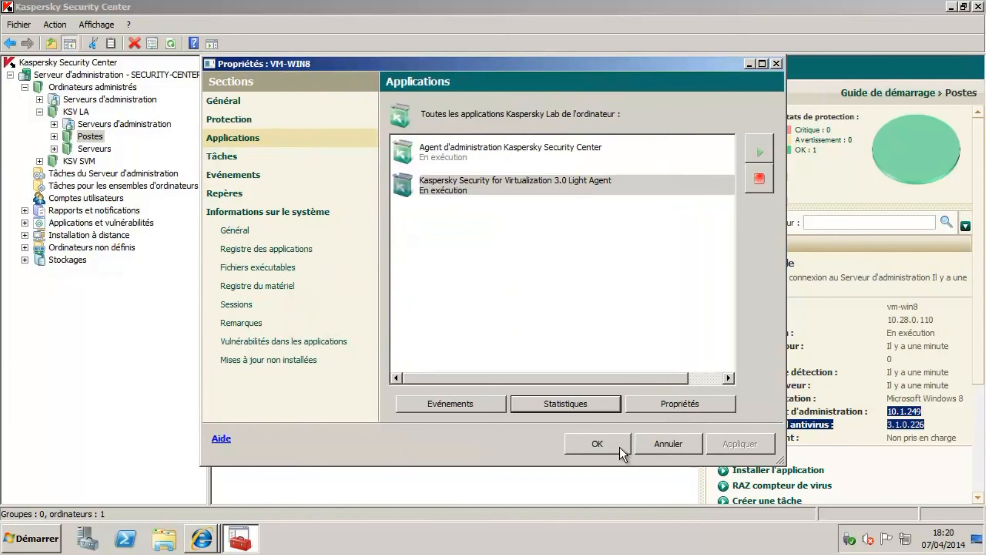
{"action": "left_click", "coordinate": [598, 443]}
- Check the status of the administration agent and the Light Agent on VM-2K8R2 in the Serveurs group and close its properties
{"action": "left_click", "coordinate": [94, 148]}
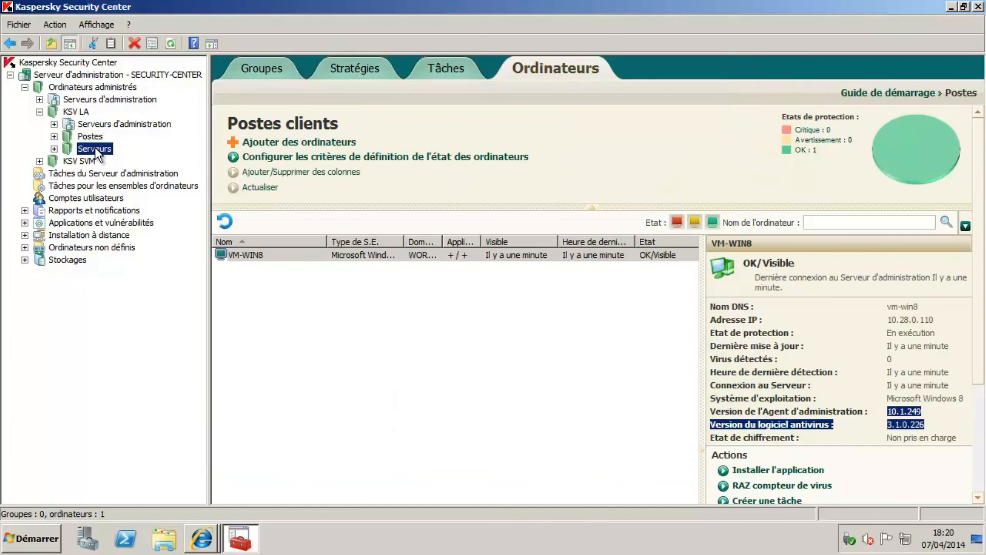
{"action": "left_click", "coordinate": [247, 254]}
{"action": "double_click", "coordinate": [246, 251]}
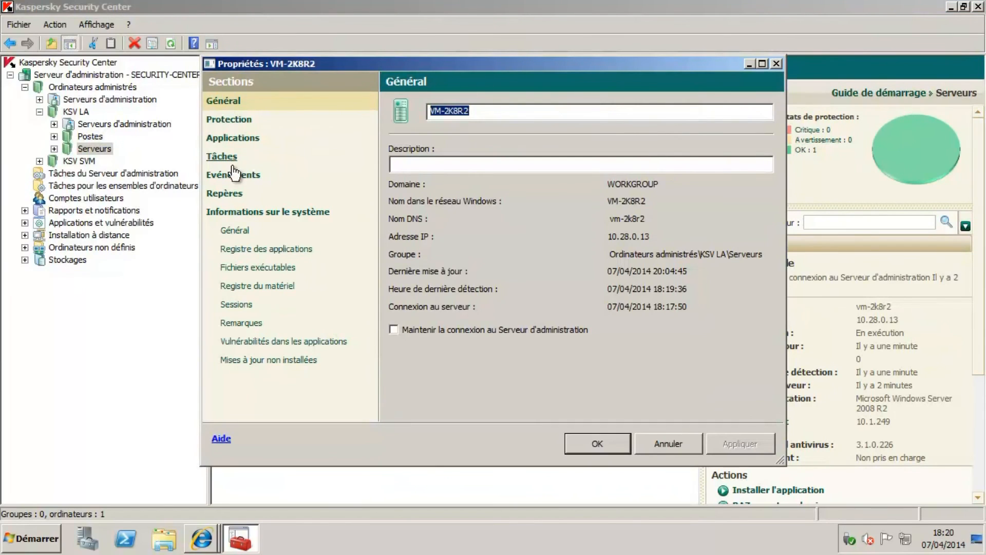
{"action": "left_click", "coordinate": [233, 138]}
{"action": "left_click", "coordinate": [476, 150]}
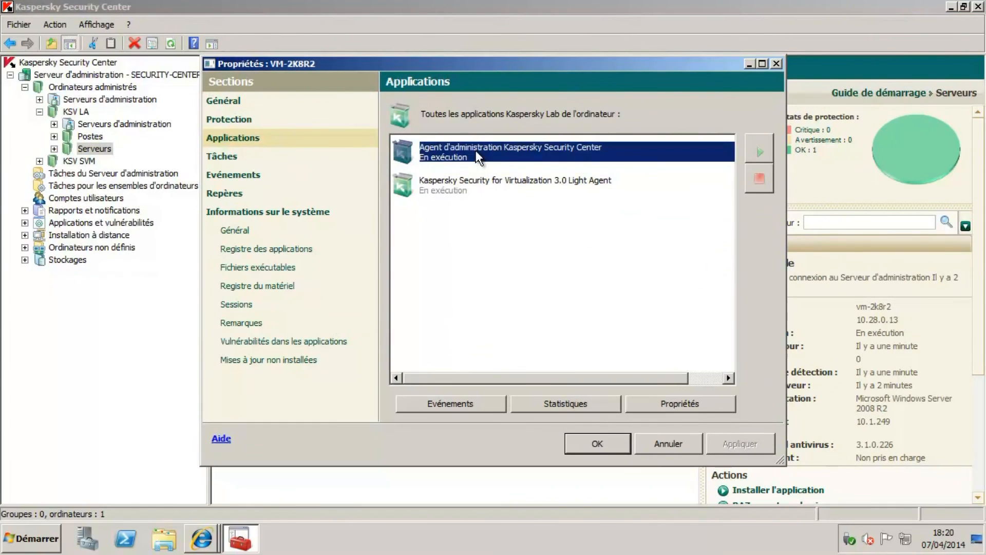
{"action": "left_click", "coordinate": [452, 190]}
{"action": "left_click", "coordinate": [611, 445]}
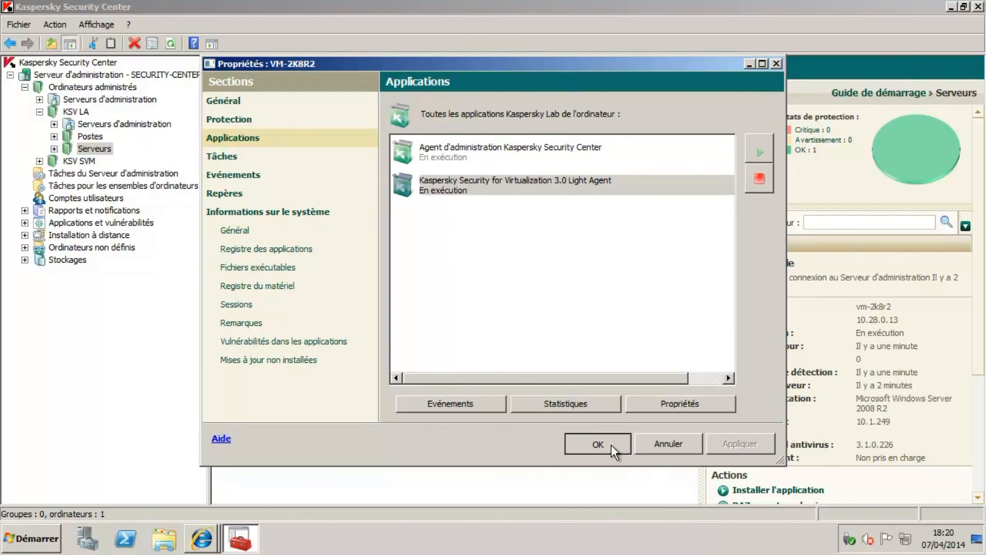